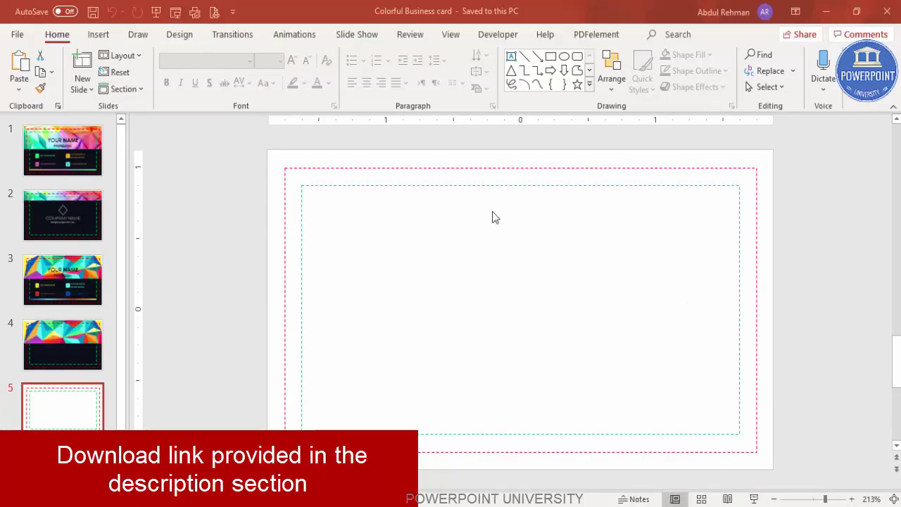
Set a custom 3.75 × 2.25 in slide size and check the teal dashed guide rectangle.
{"action": "left_click", "coordinate": [179, 35]}
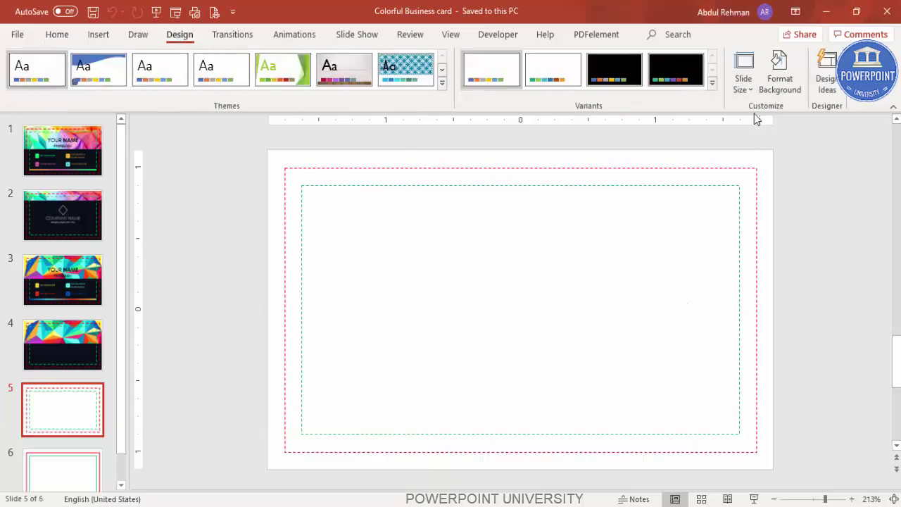
{"action": "left_click", "coordinate": [749, 92]}
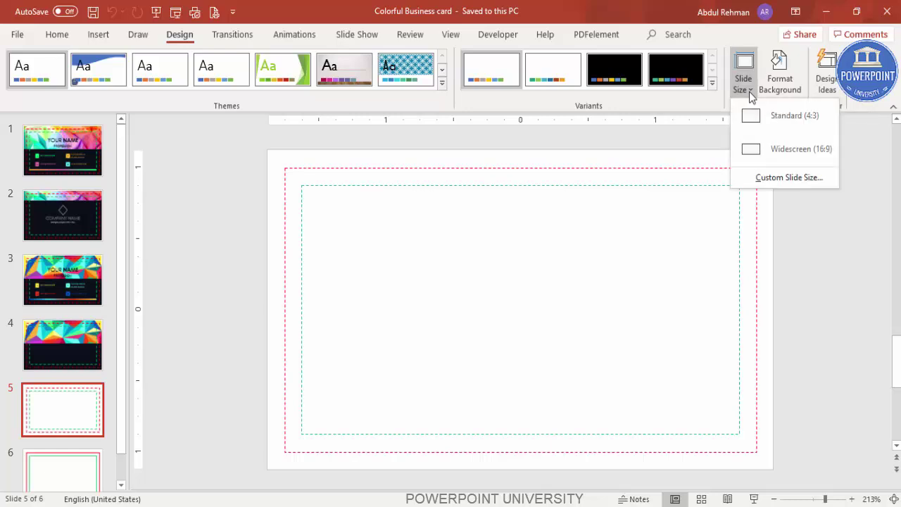
{"action": "left_click", "coordinate": [772, 177]}
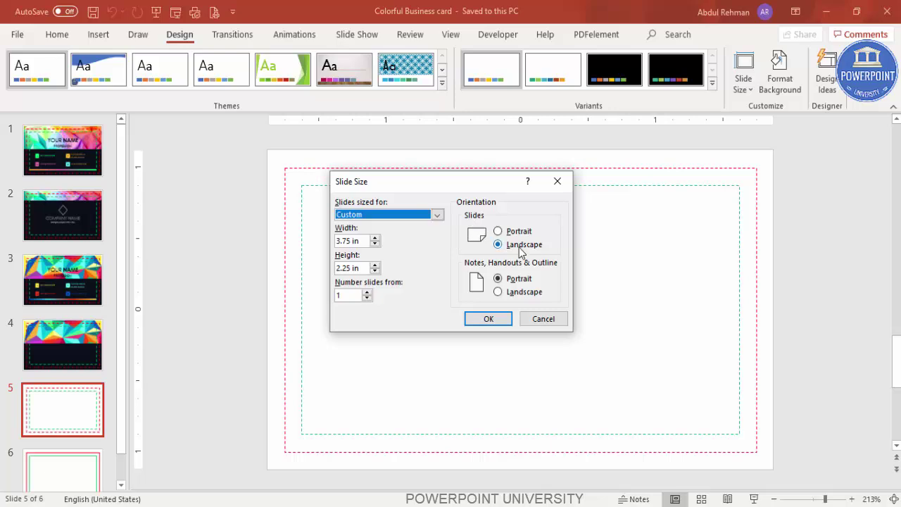
{"action": "left_click", "coordinate": [497, 318]}
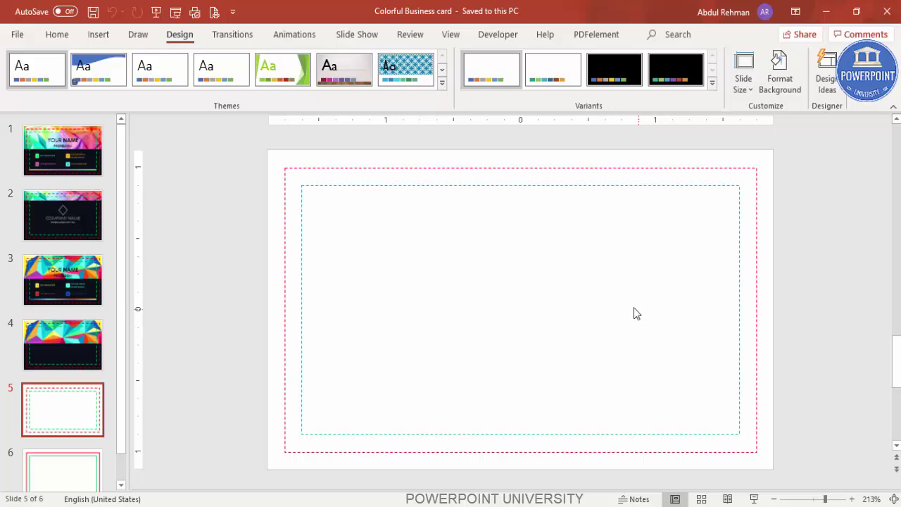
{"action": "left_click", "coordinate": [306, 185]}
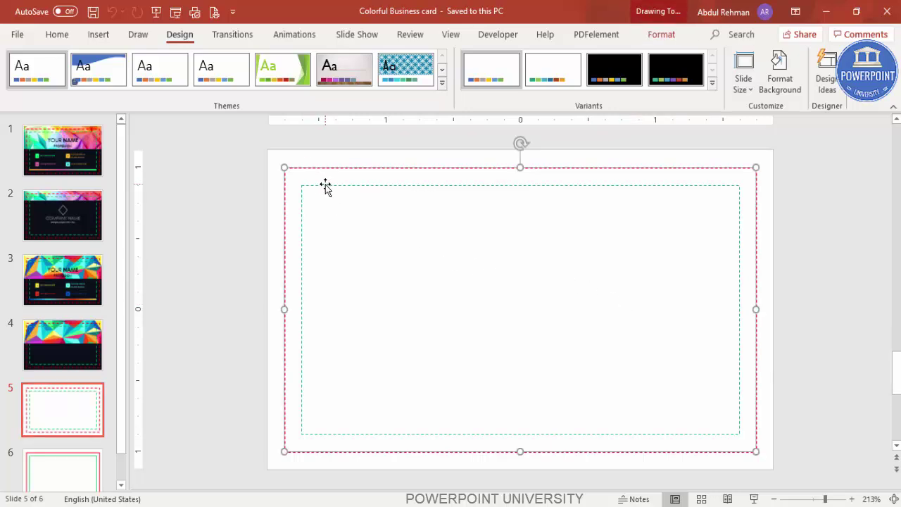
{"action": "left_click", "coordinate": [524, 230]}
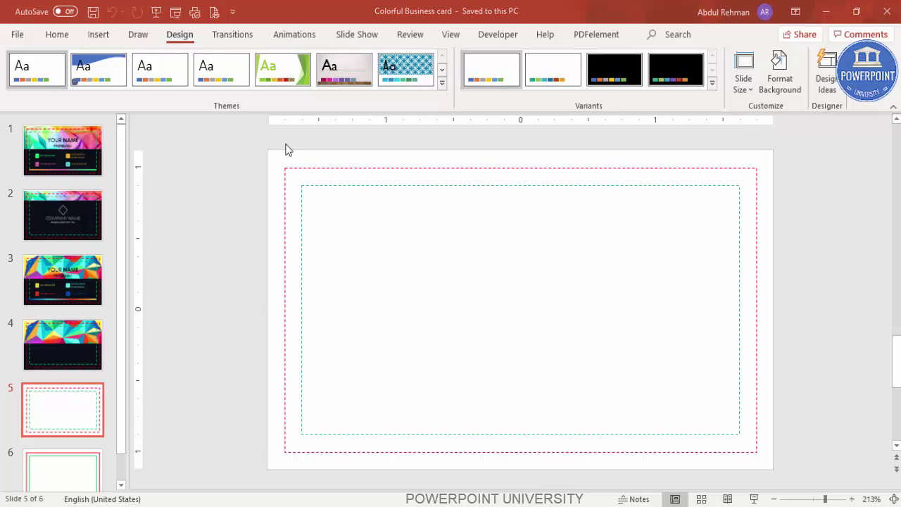
Draw a rectangle across the top of the card with no outline, sent behind the guides.
{"action": "left_click", "coordinate": [98, 34]}
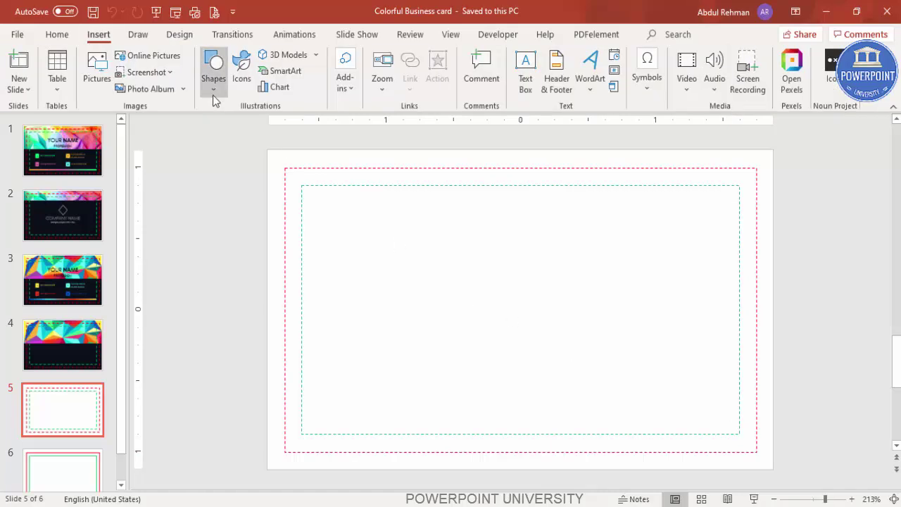
{"action": "left_click", "coordinate": [214, 93]}
{"action": "left_click", "coordinate": [208, 222]}
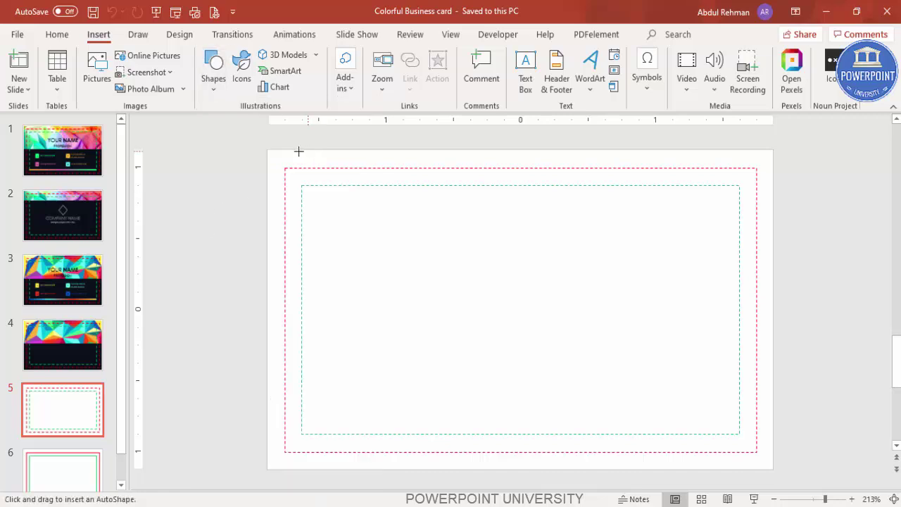
{"action": "left_click_drag", "start_coordinate": [267, 150], "coordinate": [774, 273]}
{"action": "left_click", "coordinate": [347, 70]}
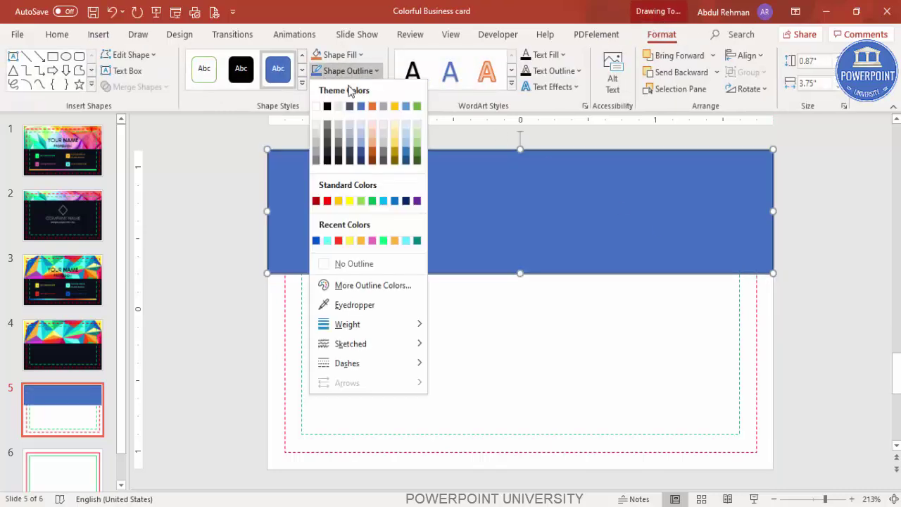
{"action": "left_click", "coordinate": [361, 261]}
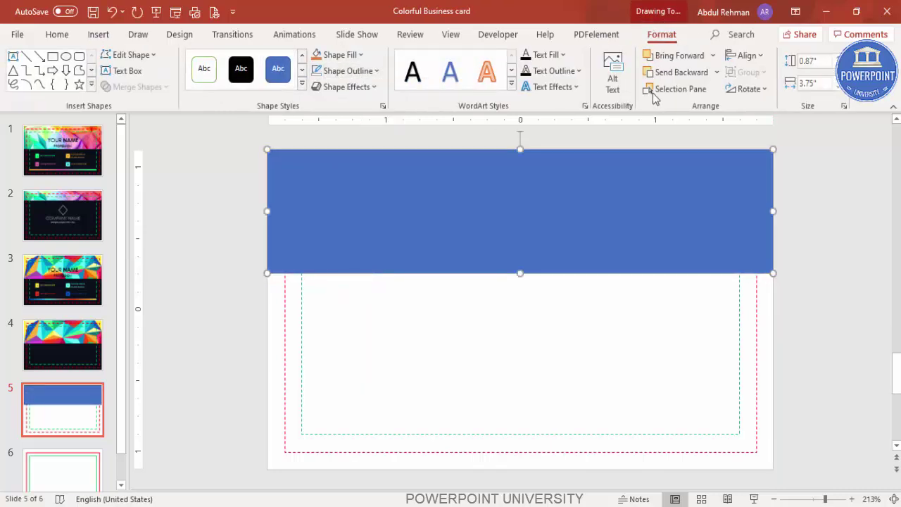
{"action": "left_click", "coordinate": [716, 72]}
{"action": "left_click", "coordinate": [690, 110]}
Make the top rectangle slightly taller, about 0.91 in, and open Format Shape.
{"action": "left_click_drag", "start_coordinate": [518, 273], "coordinate": [519, 280]}
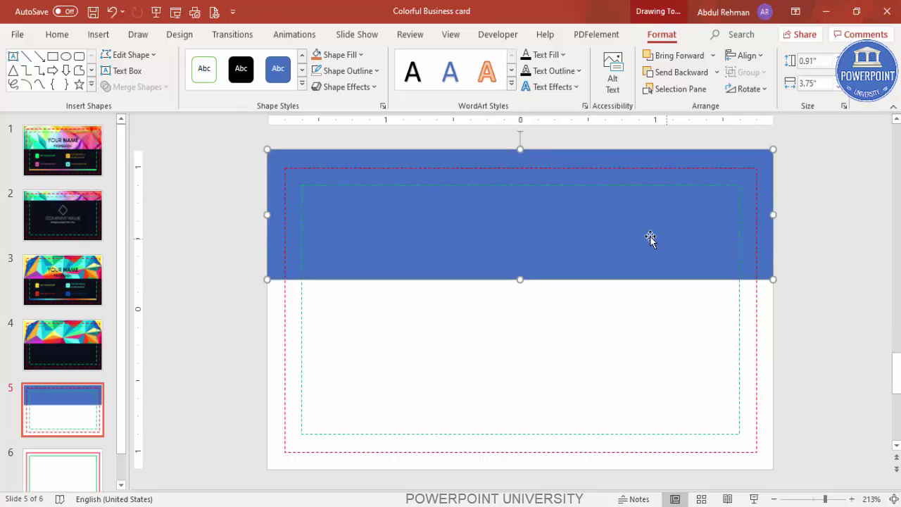
{"action": "left_click", "coordinate": [790, 261]}
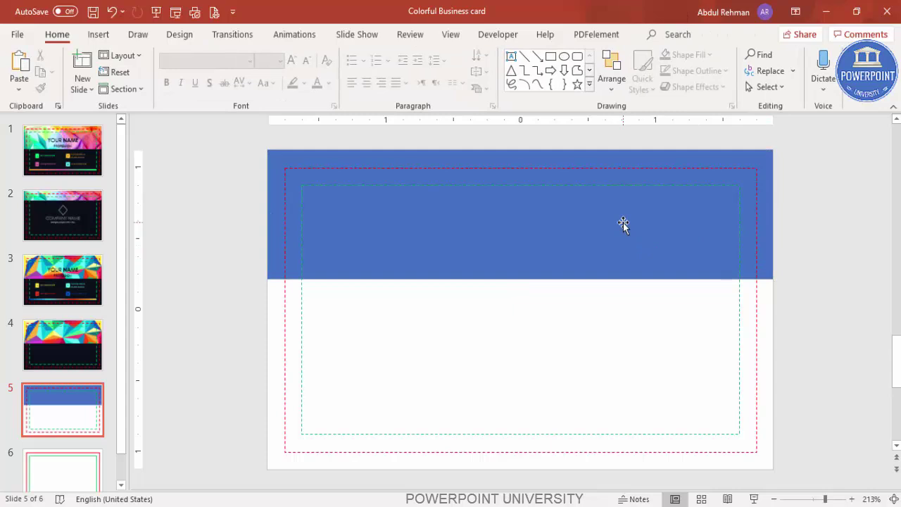
{"action": "left_click", "coordinate": [525, 210]}
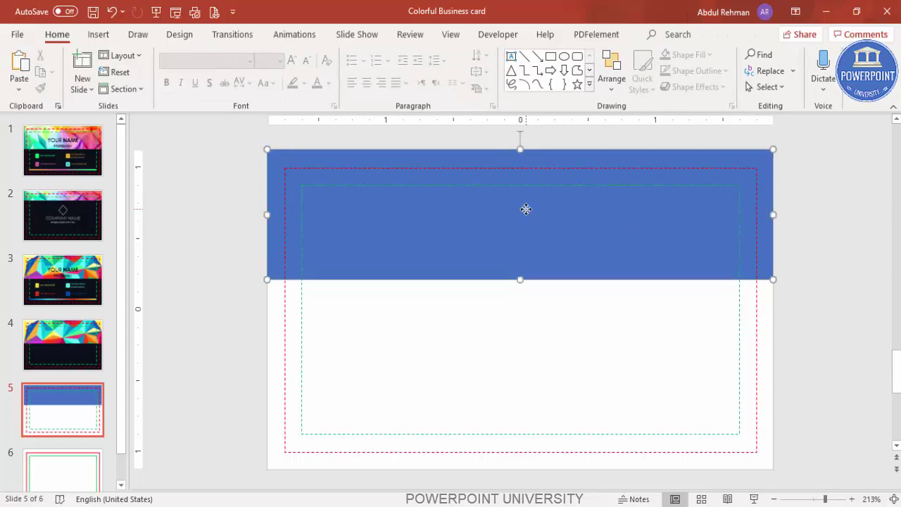
{"action": "right_click", "coordinate": [526, 209]}
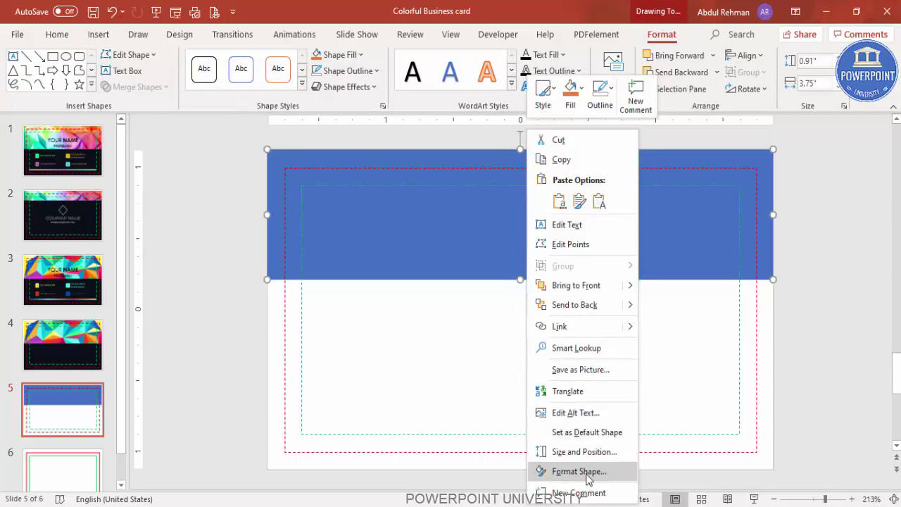
{"action": "left_click", "coordinate": [610, 435]}
Fill the banner with the colourful low-poly image, offsetting top -56% and bottom -63%.
{"action": "left_click", "coordinate": [731, 207]}
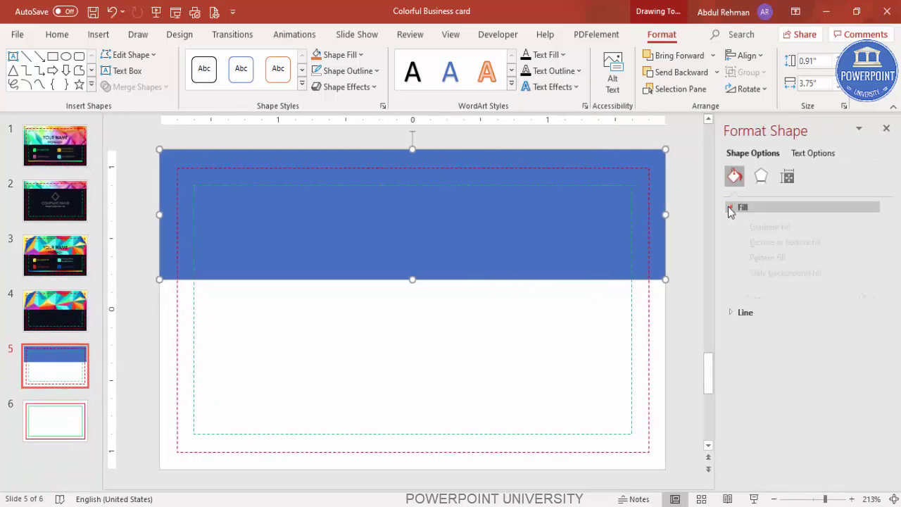
{"action": "left_click", "coordinate": [744, 274]}
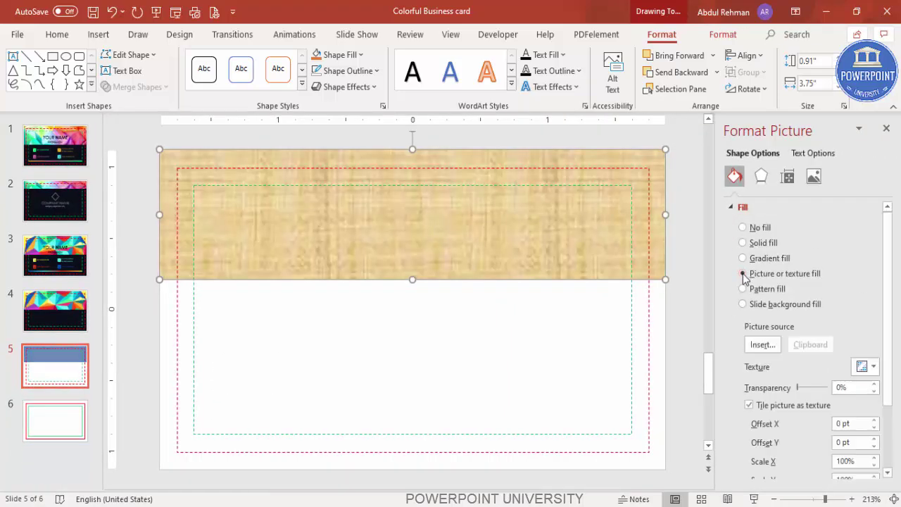
{"action": "left_click", "coordinate": [763, 345]}
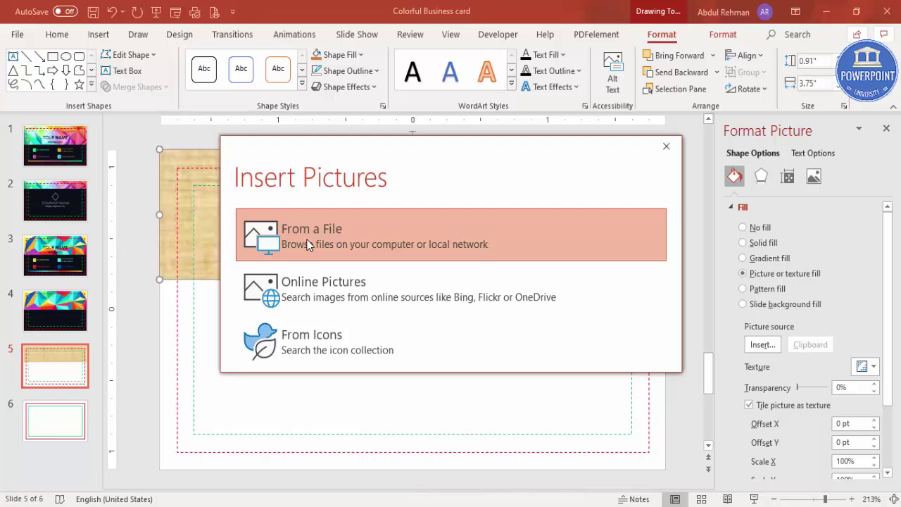
{"action": "left_click", "coordinate": [308, 244]}
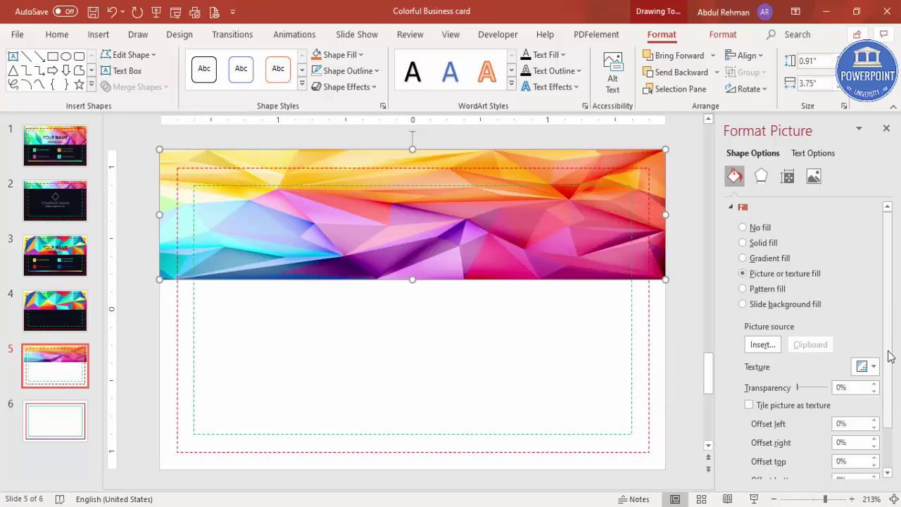
{"action": "left_click_drag", "start_coordinate": [891, 356], "coordinate": [893, 431]}
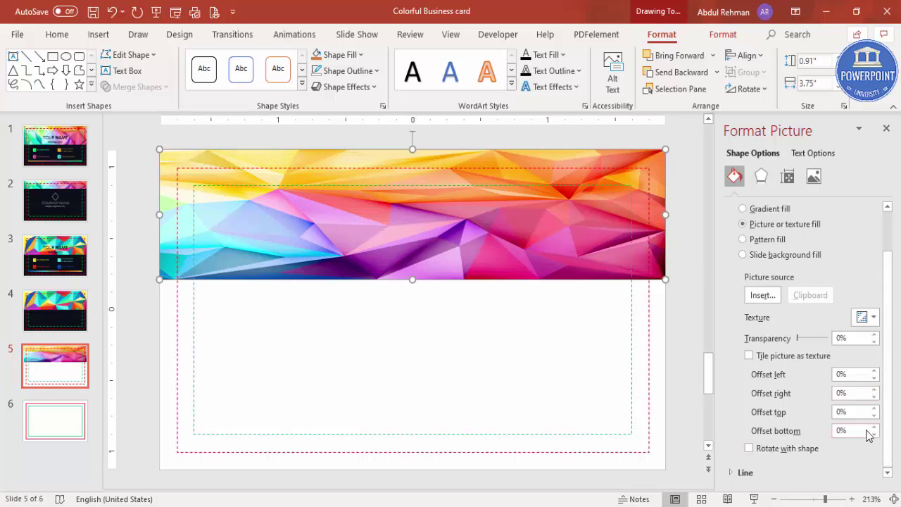
{"action": "left_click_drag", "start_coordinate": [873, 435], "coordinate": [876, 416]}
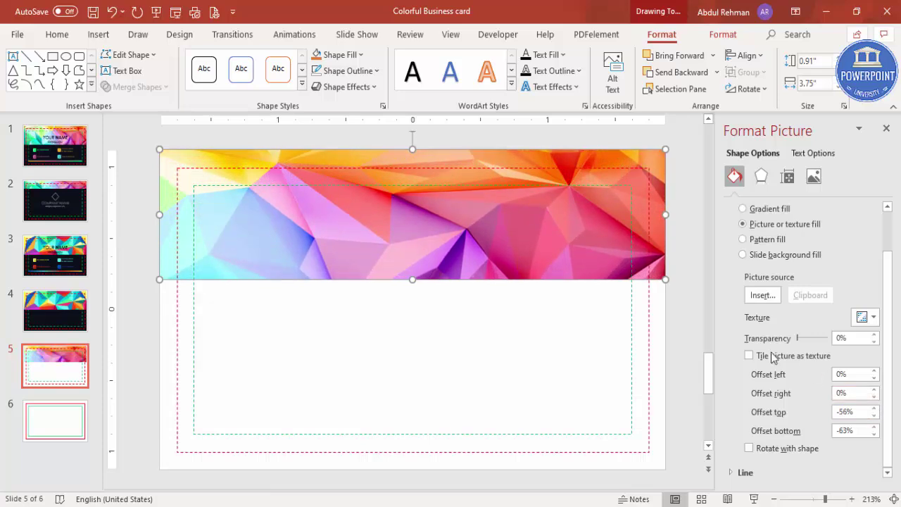
{"action": "left_click", "coordinate": [678, 308]}
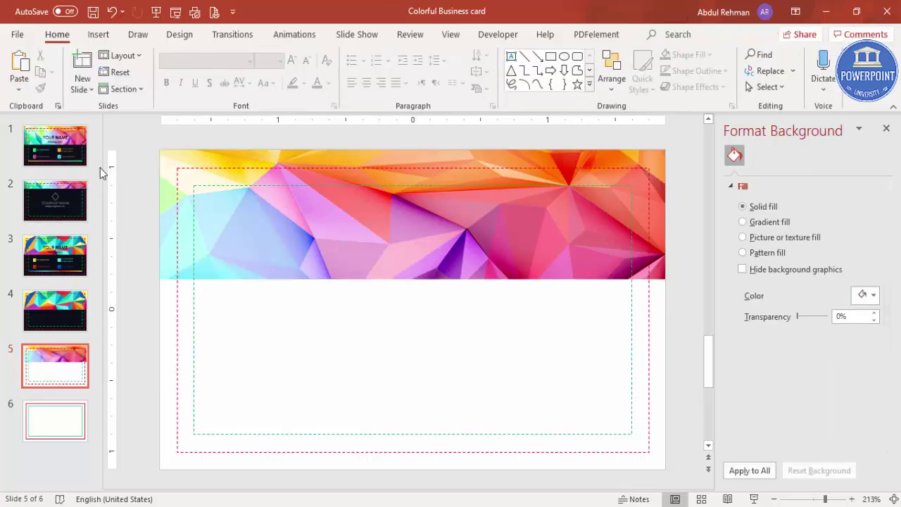
Draw an outline-free rectangle over the lower card, sent behind the guides.
{"action": "left_click", "coordinate": [99, 34]}
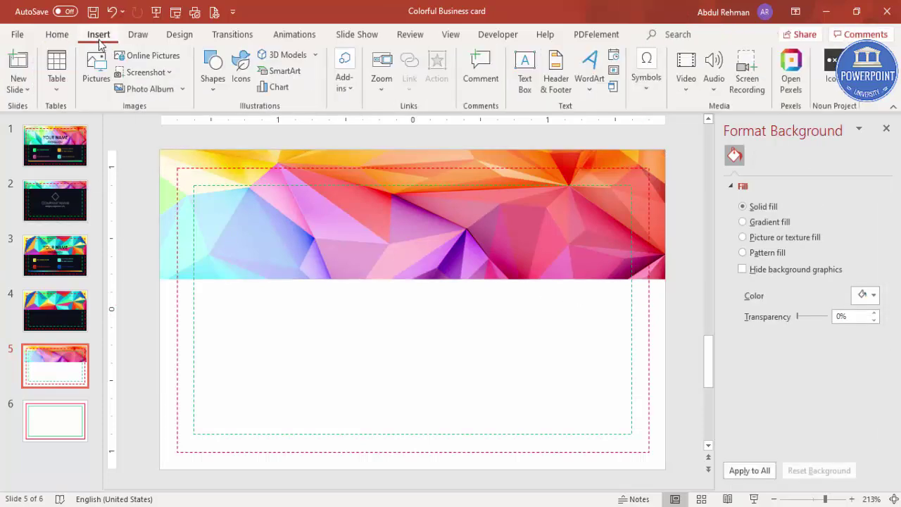
{"action": "left_click", "coordinate": [213, 71]}
{"action": "left_click", "coordinate": [208, 222]}
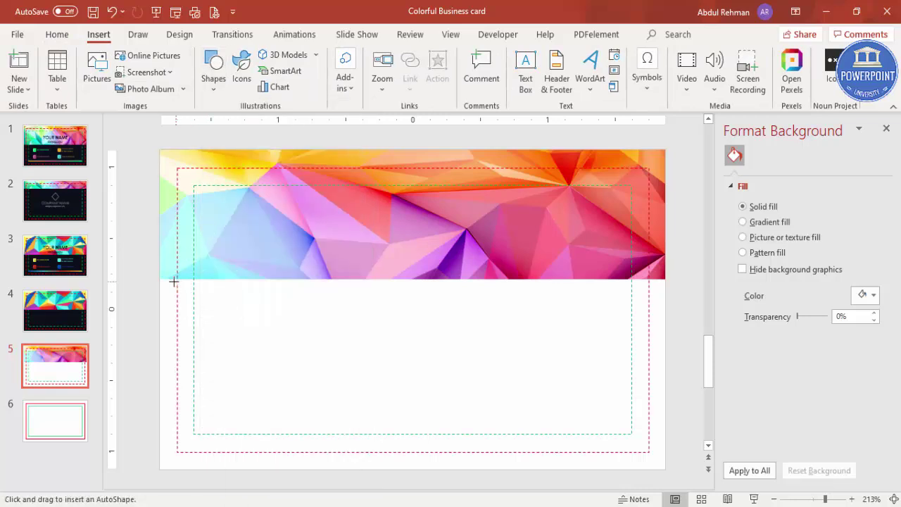
{"action": "left_click_drag", "start_coordinate": [160, 279], "coordinate": [666, 468]}
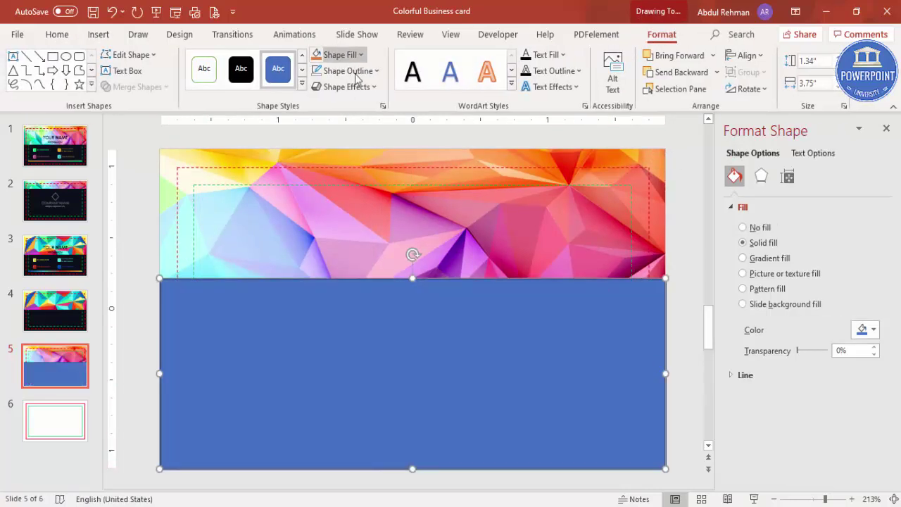
{"action": "left_click", "coordinate": [354, 71]}
{"action": "left_click", "coordinate": [361, 264]}
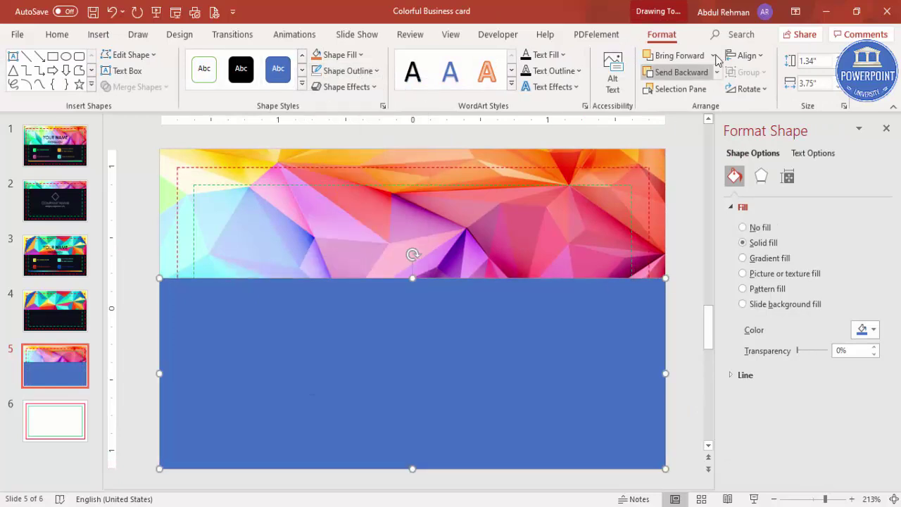
{"action": "left_click", "coordinate": [717, 74]}
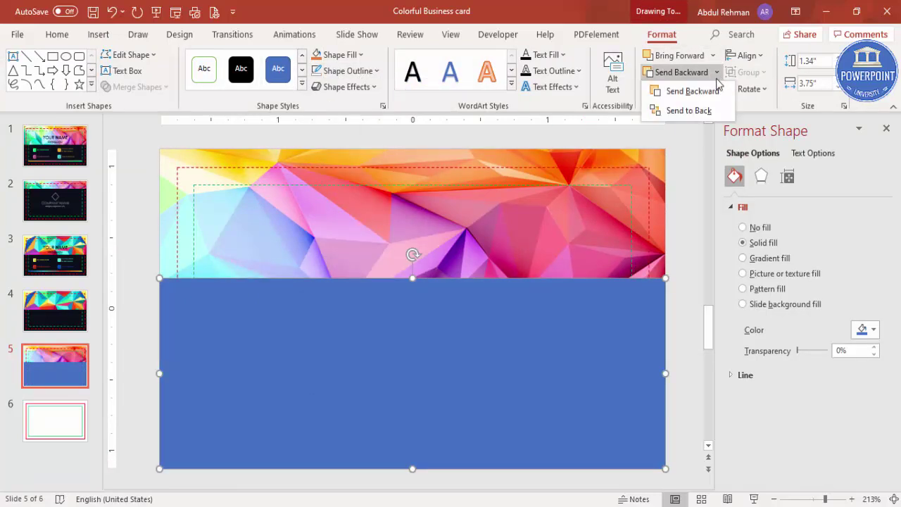
{"action": "left_click", "coordinate": [694, 111]}
{"action": "left_click", "coordinate": [658, 310]}
Fill the lower rectangle with a dark navy of RGB 17/30/53.
{"action": "left_click", "coordinate": [525, 312]}
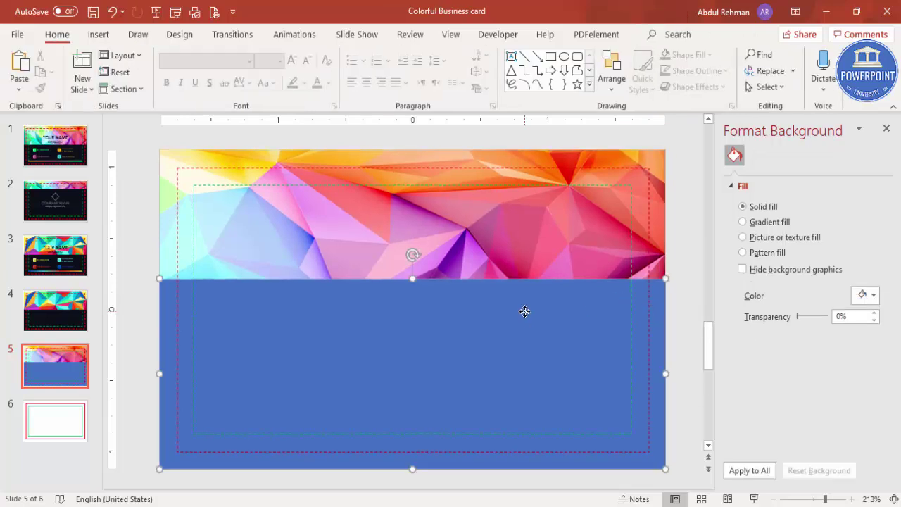
{"action": "left_click", "coordinate": [354, 55]}
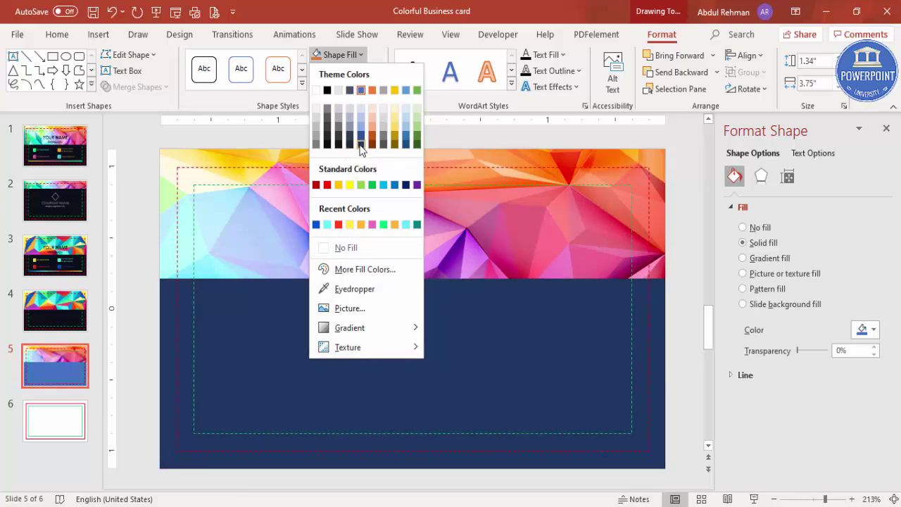
{"action": "left_click", "coordinate": [361, 144]}
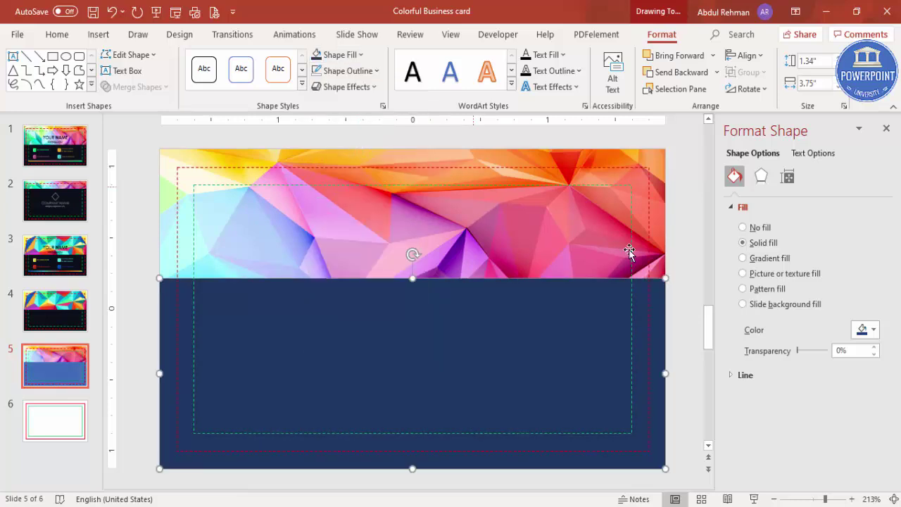
{"action": "left_click", "coordinate": [874, 330]}
{"action": "left_click", "coordinate": [802, 298]}
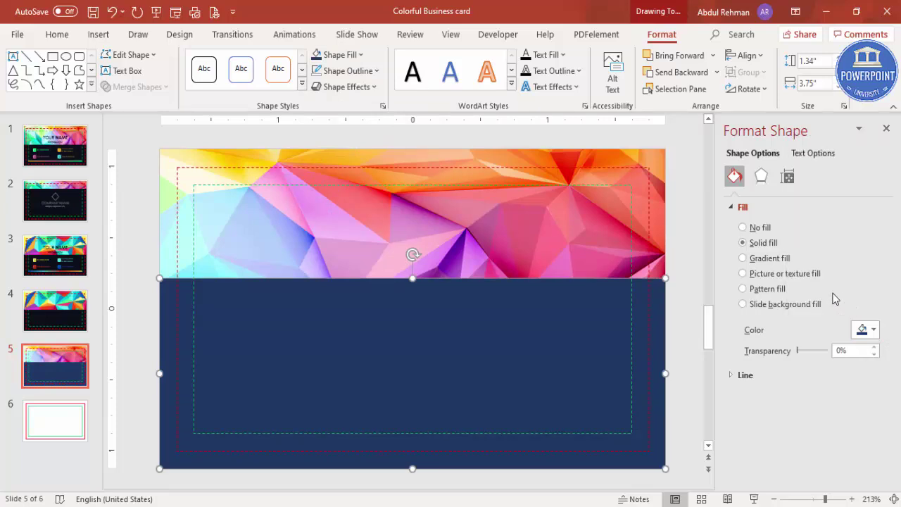
{"action": "left_click_drag", "start_coordinate": [488, 235], "coordinate": [490, 246]}
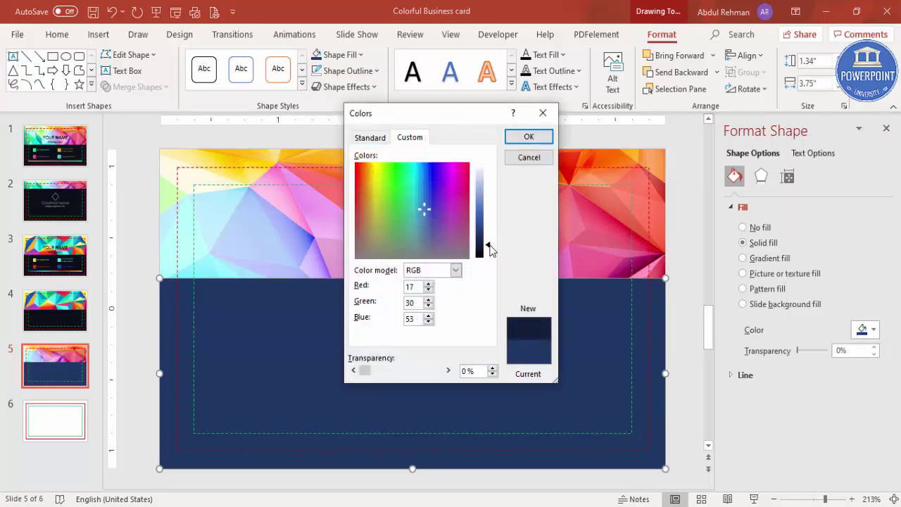
{"action": "left_click", "coordinate": [529, 137]}
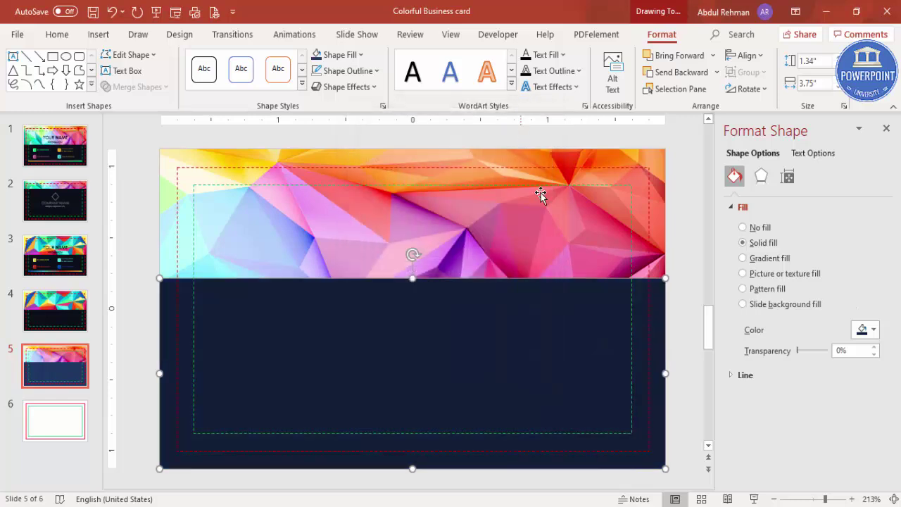
{"action": "left_click", "coordinate": [686, 309]}
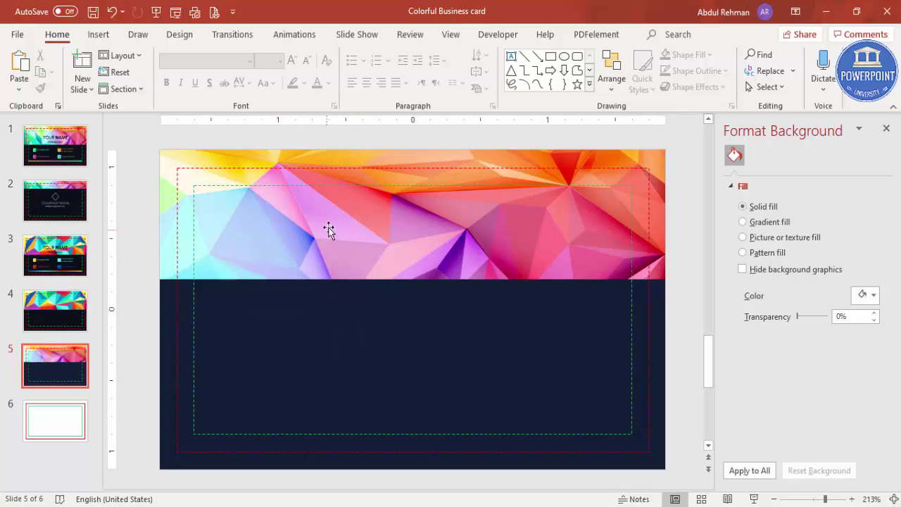
Add a text box on the header reading 'YOUR NAME'.
{"action": "left_click", "coordinate": [99, 34]}
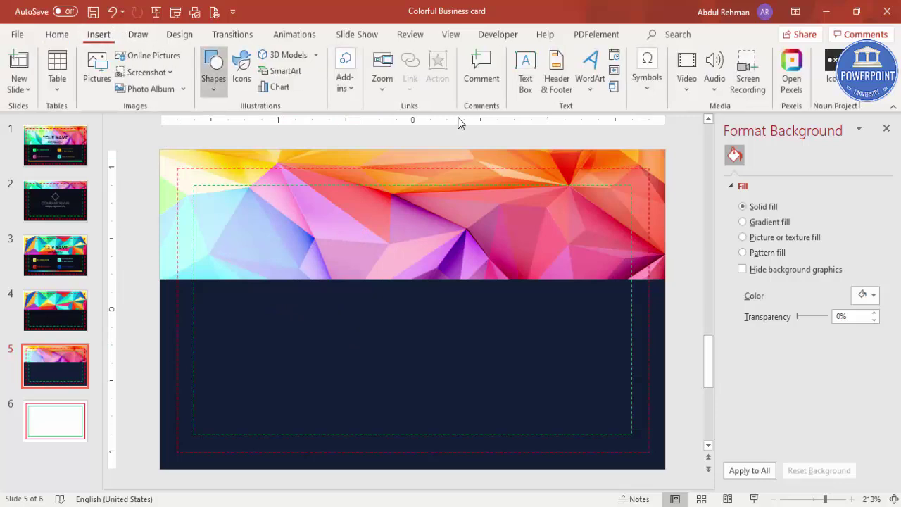
{"action": "left_click", "coordinate": [525, 77]}
{"action": "left_click_drag", "start_coordinate": [321, 223], "coordinate": [561, 252]}
{"action": "type", "text": "YO"}
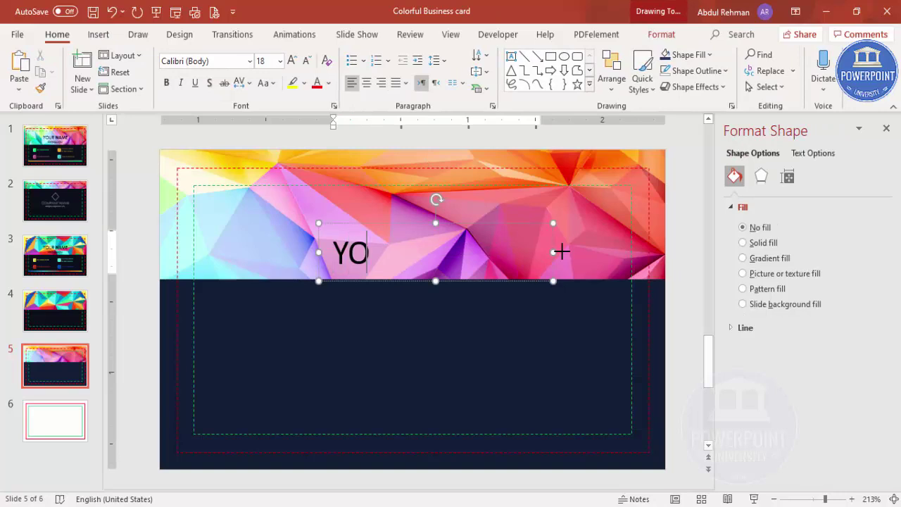
{"action": "type", "text": "UR NAME"}
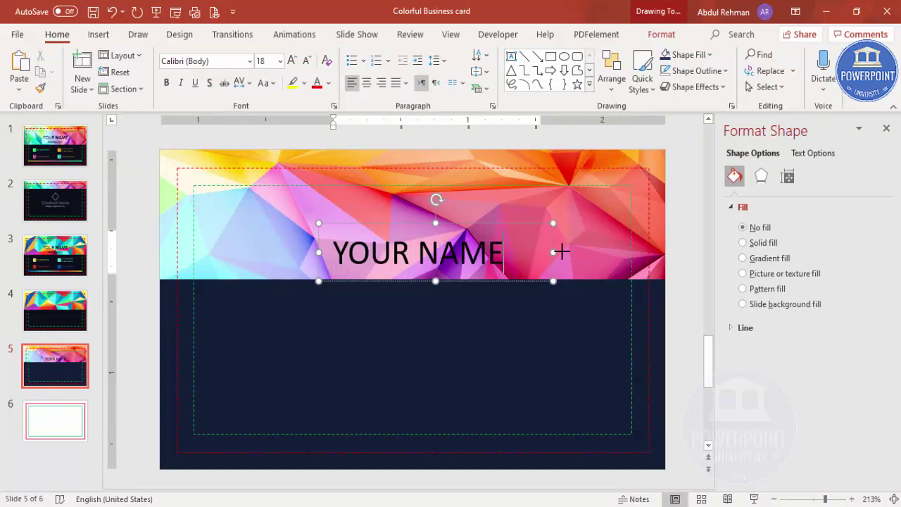
Set the name text to Century Gothic and make the word NAME bold.
{"action": "left_click", "coordinate": [488, 211]}
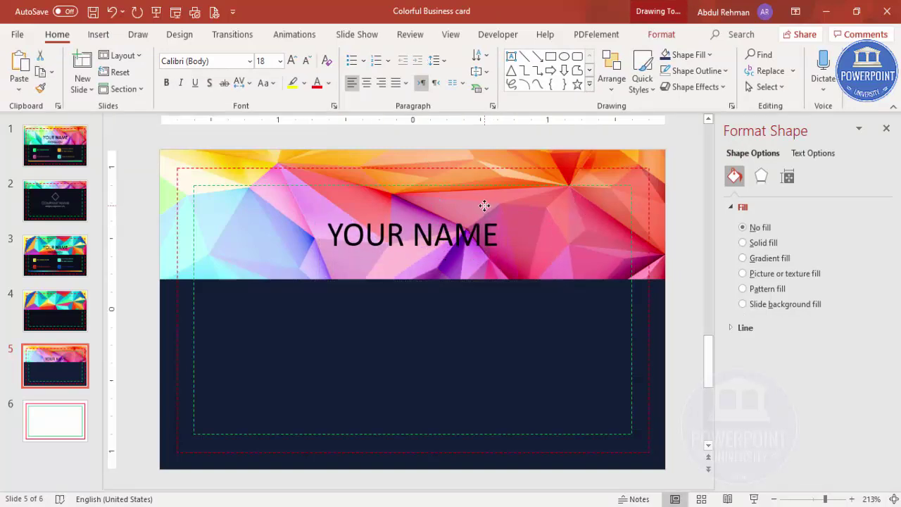
{"action": "left_click", "coordinate": [483, 203]}
{"action": "left_click", "coordinate": [230, 64]}
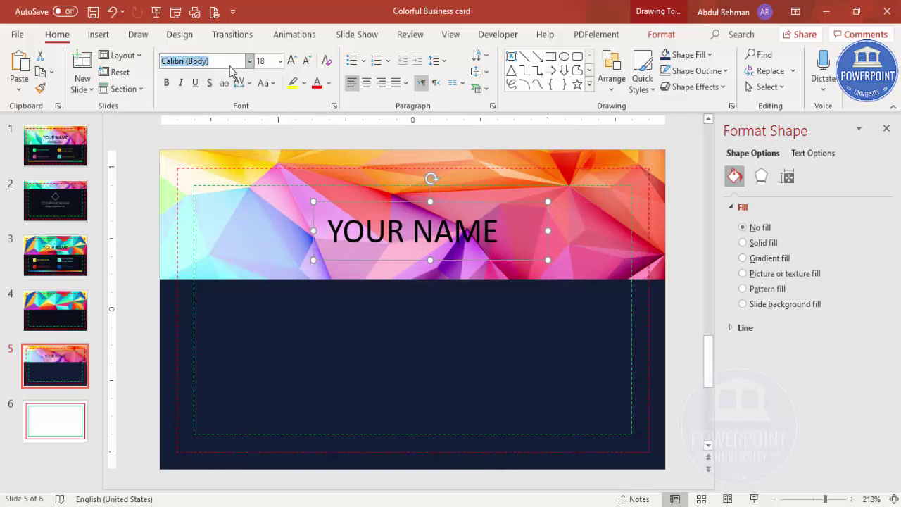
{"action": "type", "text": "Century Gothic"}
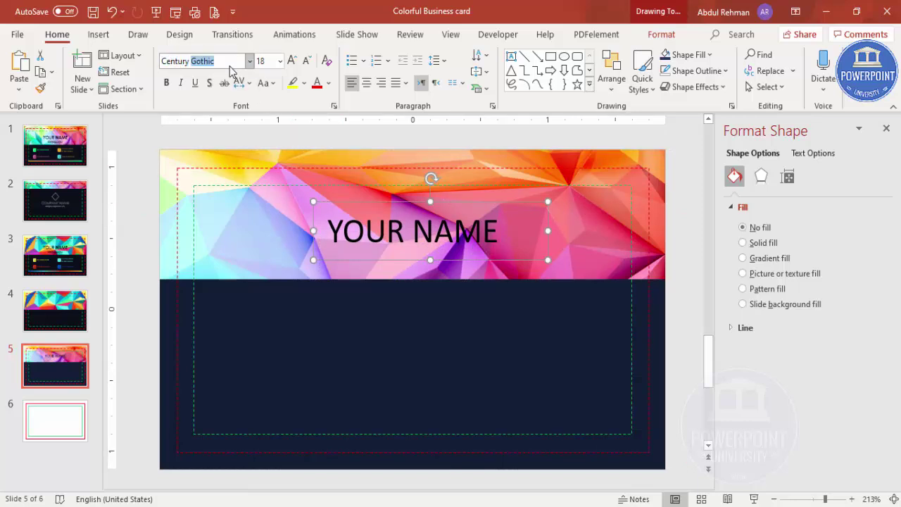
{"action": "key", "text": "Return"}
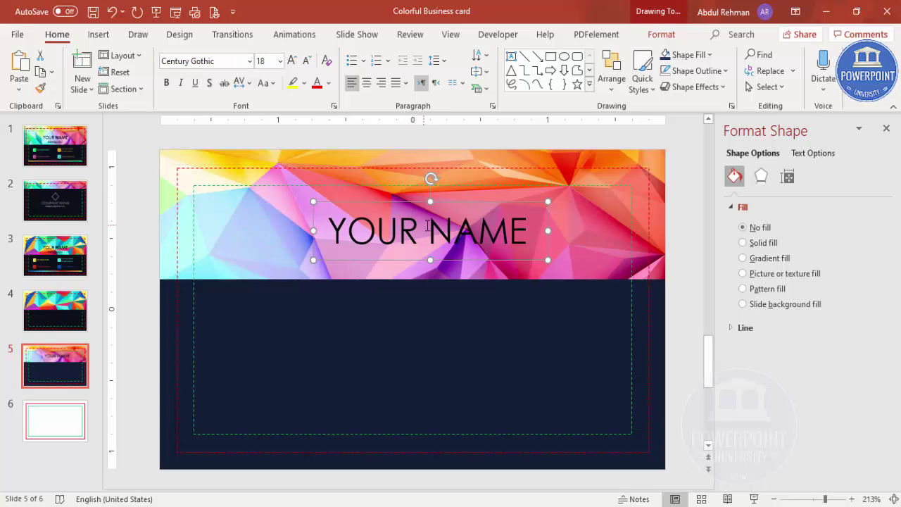
{"action": "left_click_drag", "start_coordinate": [427, 226], "coordinate": [528, 231]}
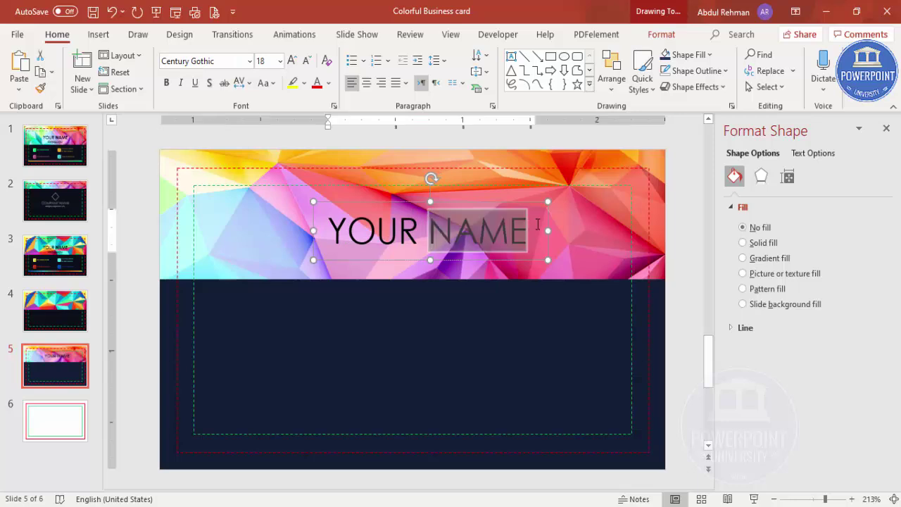
{"action": "left_click", "coordinate": [328, 83]}
{"action": "left_click", "coordinate": [167, 83]}
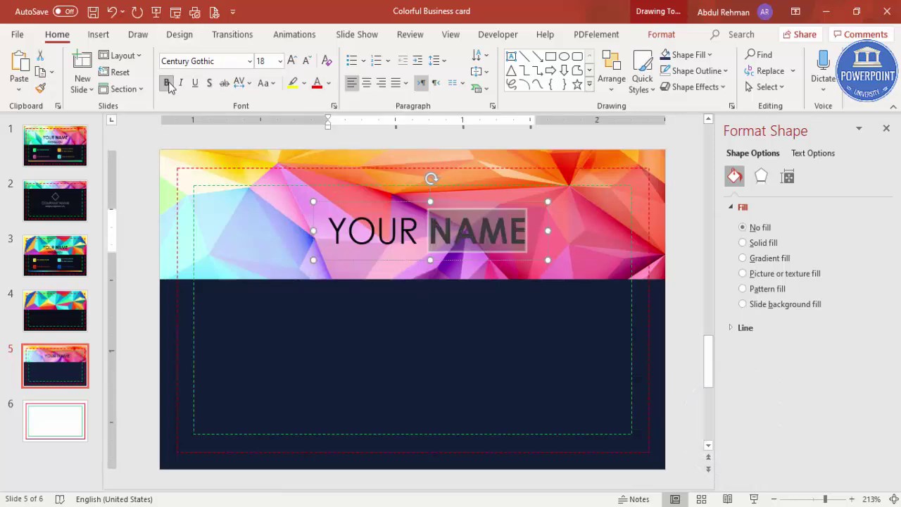
Widen the name box to the card margins, centre the text, and size it 16 pt.
{"action": "left_click", "coordinate": [391, 205]}
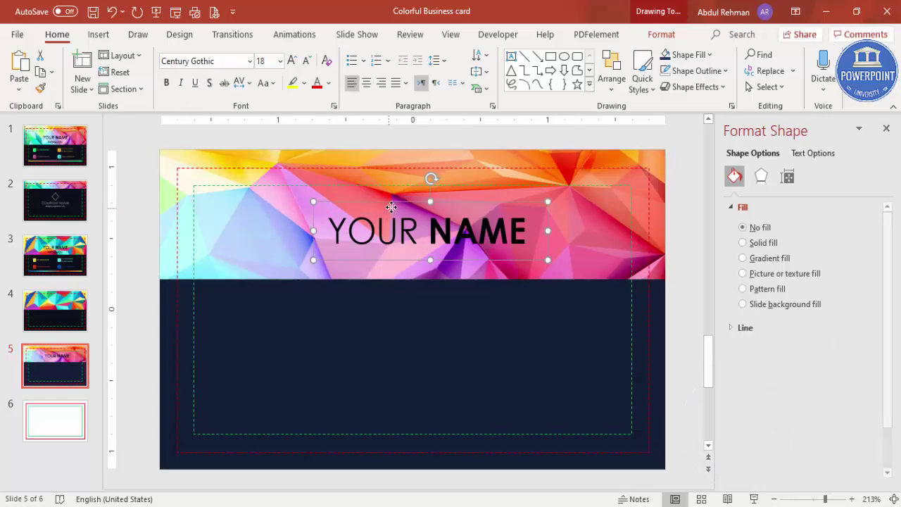
{"action": "left_click_drag", "start_coordinate": [390, 206], "coordinate": [365, 200]}
{"action": "left_click_drag", "start_coordinate": [290, 224], "coordinate": [192, 225]}
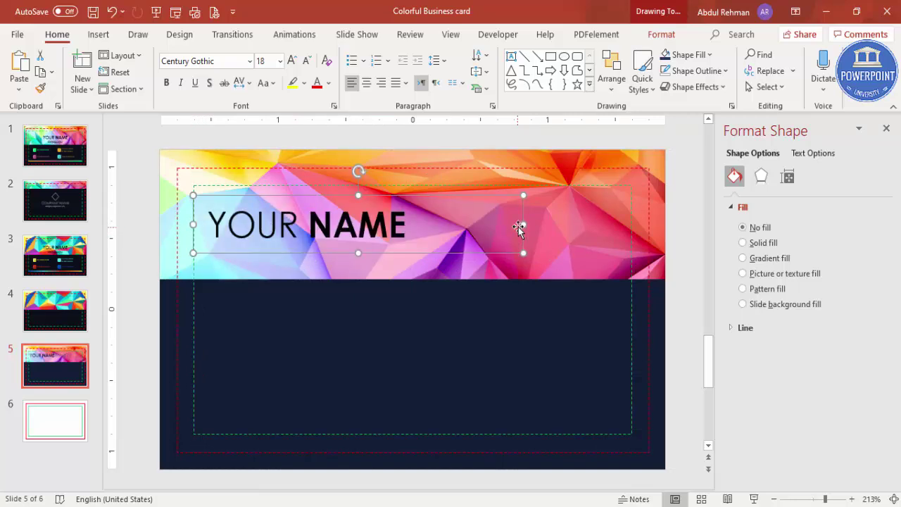
{"action": "left_click_drag", "start_coordinate": [528, 224], "coordinate": [632, 224]}
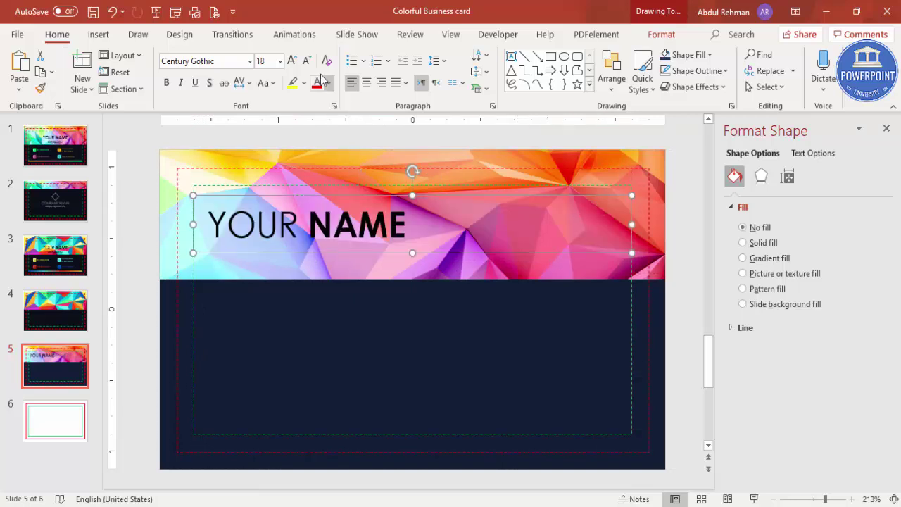
{"action": "left_click", "coordinate": [366, 82]}
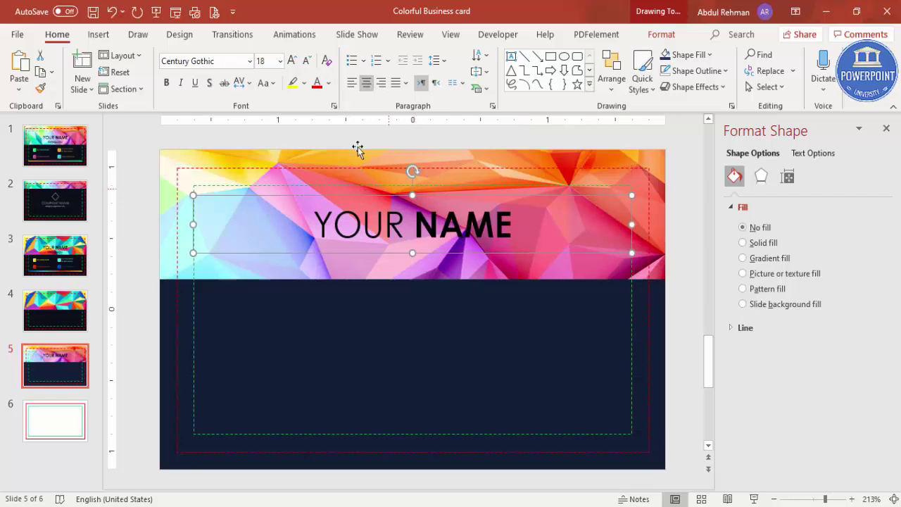
{"action": "left_click", "coordinate": [307, 61]}
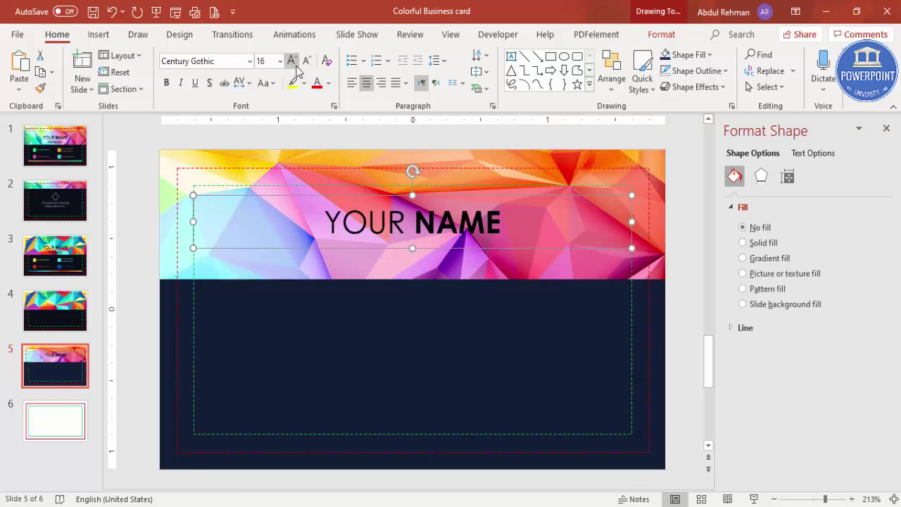
{"action": "left_click", "coordinate": [292, 62]}
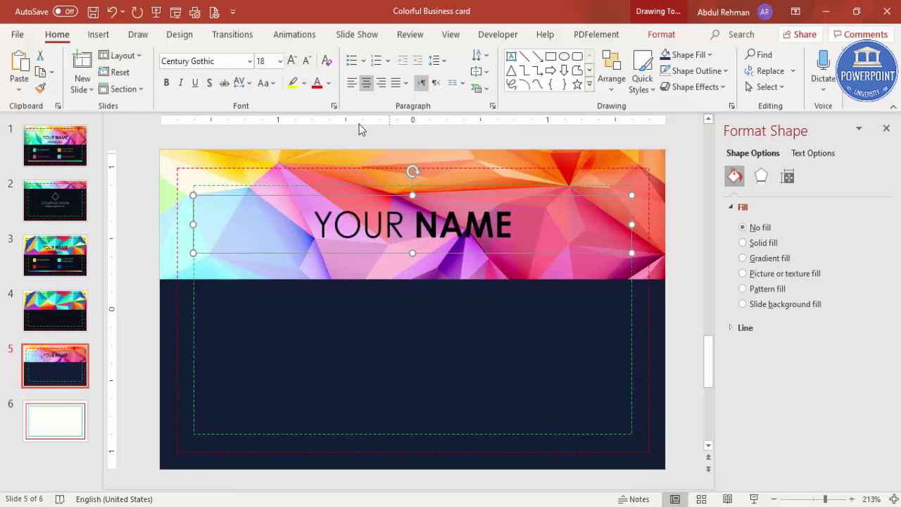
{"action": "left_click", "coordinate": [307, 61]}
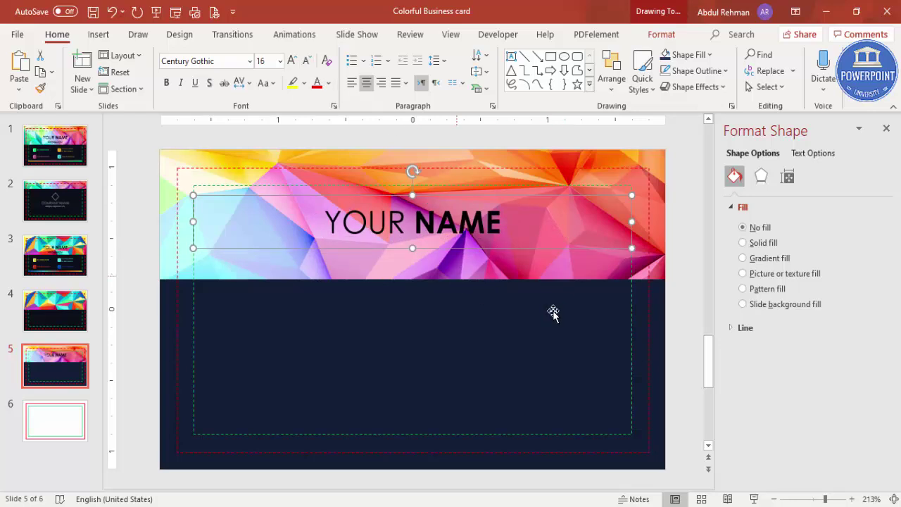
Duplicate the name box below it as 'PROFESSION' at size 11, aligned to the margins.
{"action": "key", "text": "ctrl+d"}
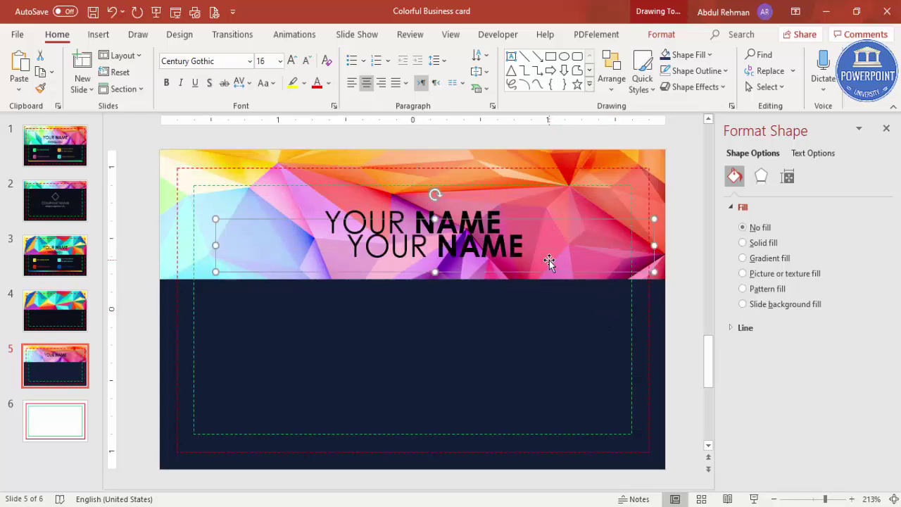
{"action": "left_click_drag", "start_coordinate": [512, 226], "coordinate": [507, 237]}
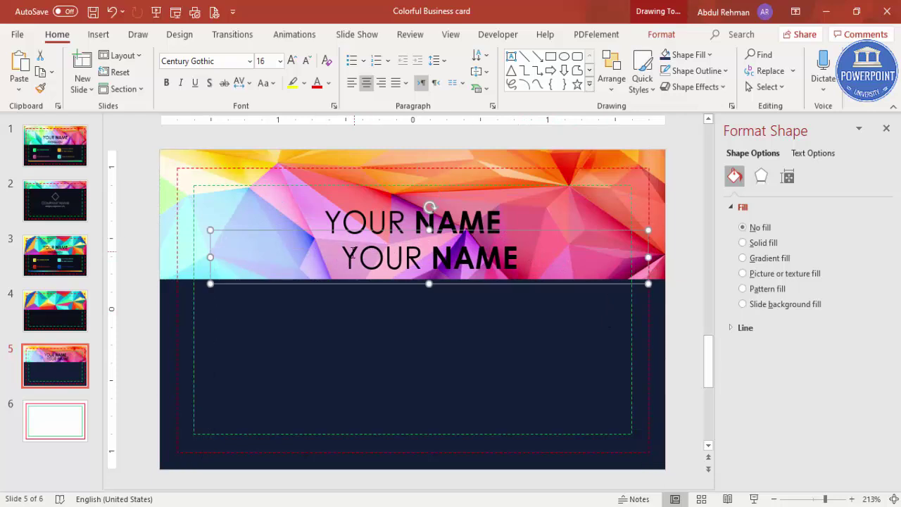
{"action": "left_click_drag", "start_coordinate": [352, 254], "coordinate": [596, 258]}
{"action": "type", "text": "P"}
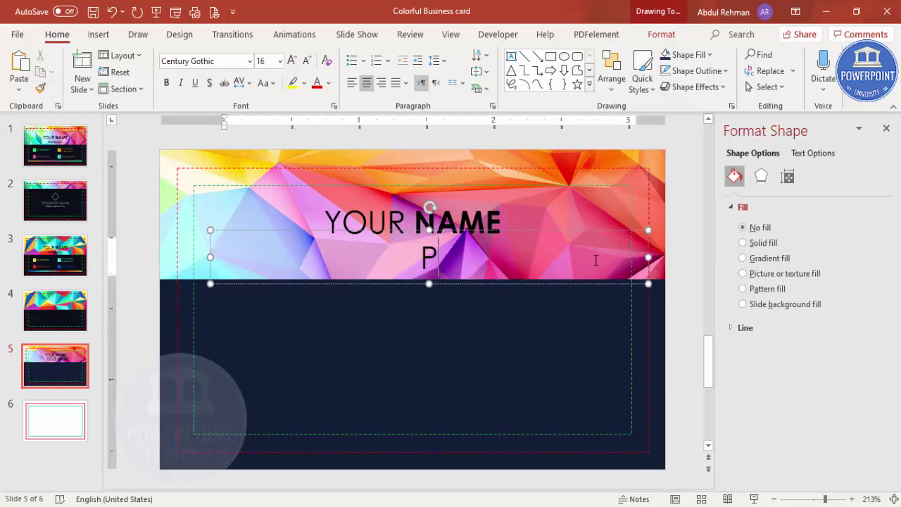
{"action": "type", "text": "ROFESSION"}
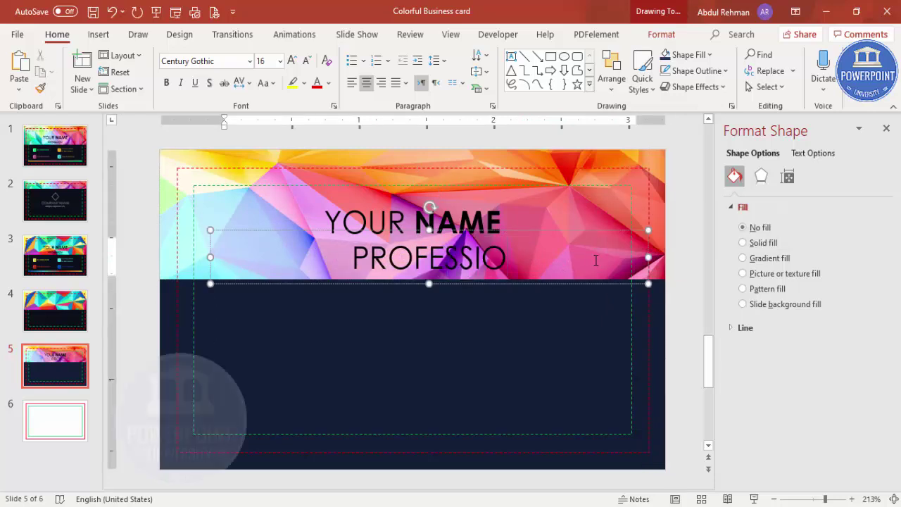
{"action": "left_click", "coordinate": [545, 229]}
{"action": "left_click", "coordinate": [306, 60]}
{"action": "left_click", "coordinate": [307, 60]}
{"action": "left_click", "coordinate": [306, 60]}
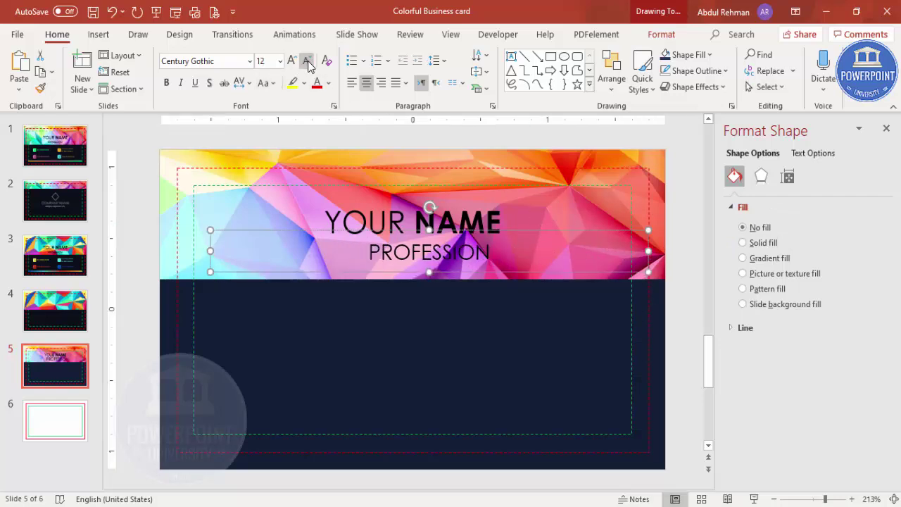
{"action": "left_click_drag", "start_coordinate": [209, 250], "coordinate": [193, 250]}
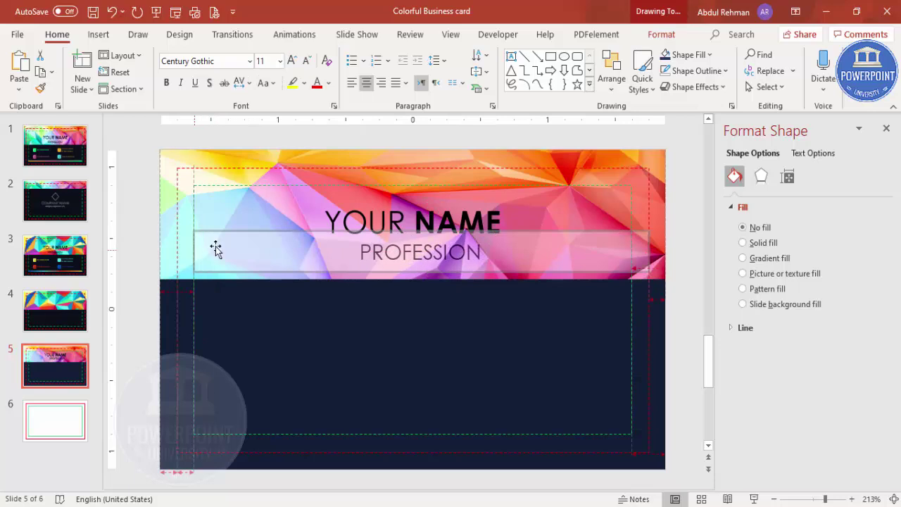
{"action": "left_click_drag", "start_coordinate": [646, 250], "coordinate": [632, 251]}
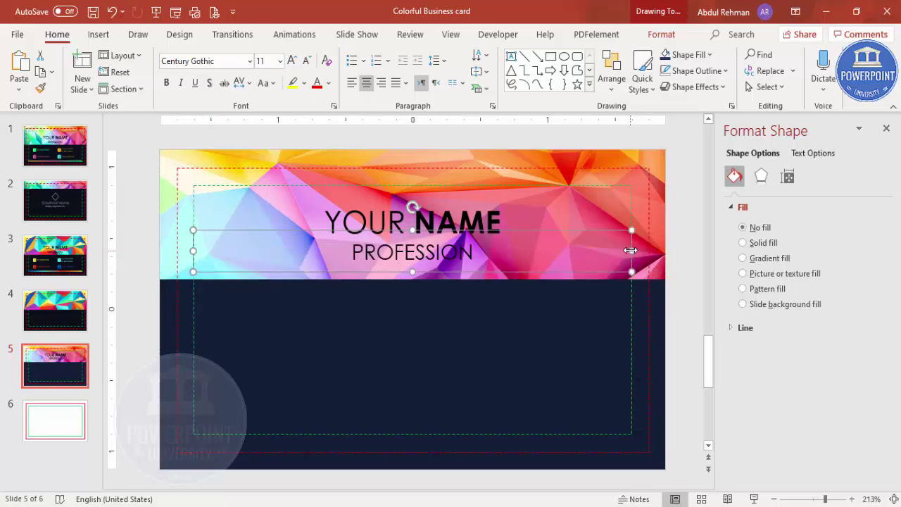
{"action": "left_click", "coordinate": [475, 148]}
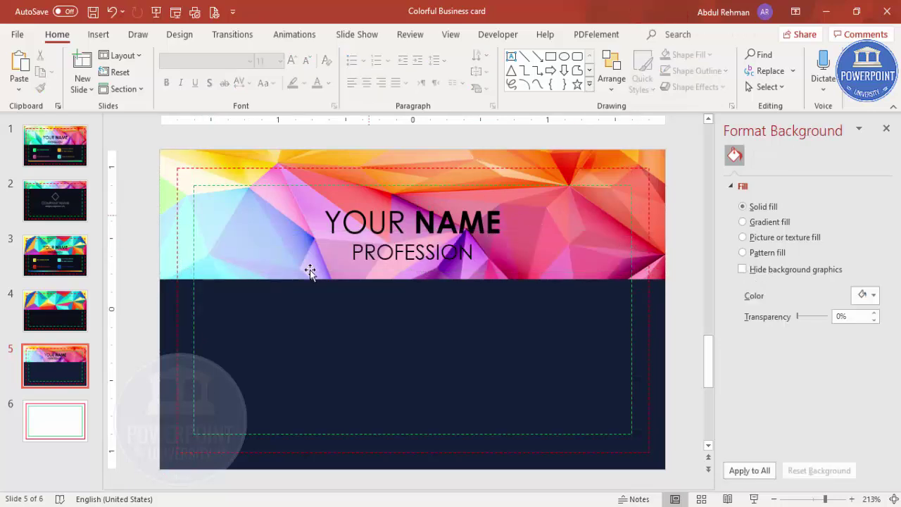
Stretch the navy panel's top edge up to meet the header.
{"action": "left_click", "coordinate": [259, 330]}
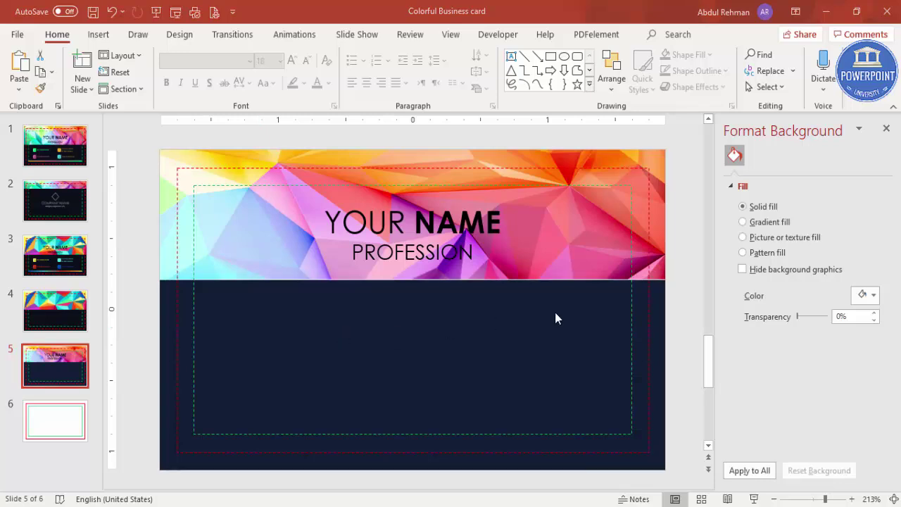
{"action": "left_click", "coordinate": [451, 316]}
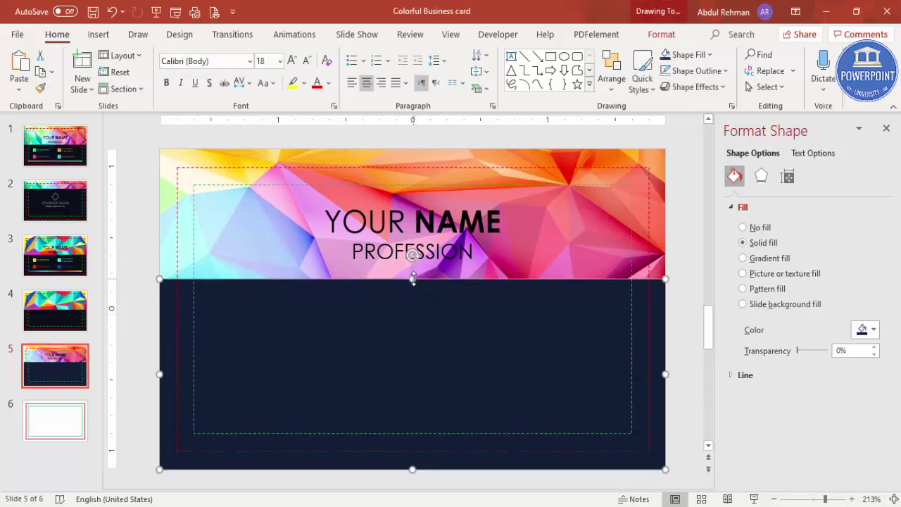
{"action": "left_click_drag", "start_coordinate": [414, 279], "coordinate": [411, 278]}
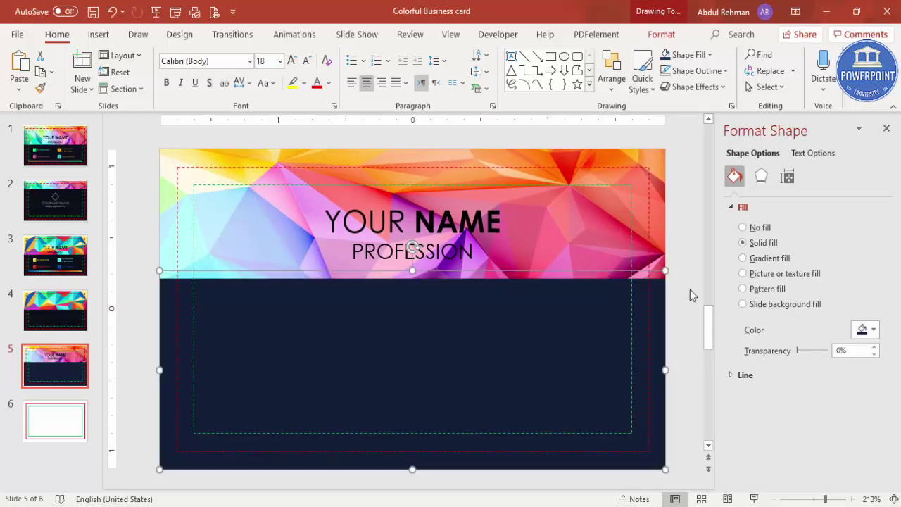
{"action": "left_click", "coordinate": [690, 289]}
Draw a roughly 0.22 in outline-free rounded square at the navy panel's upper left.
{"action": "left_click", "coordinate": [109, 34]}
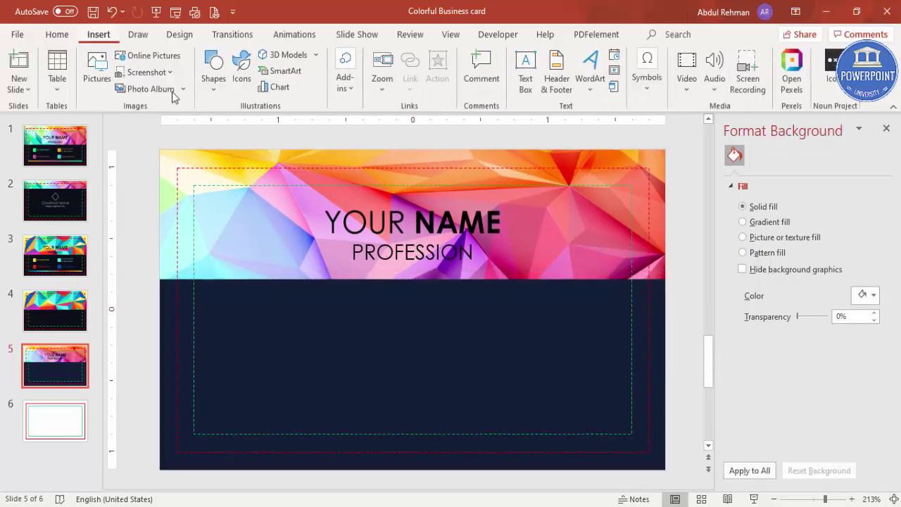
{"action": "left_click", "coordinate": [215, 86]}
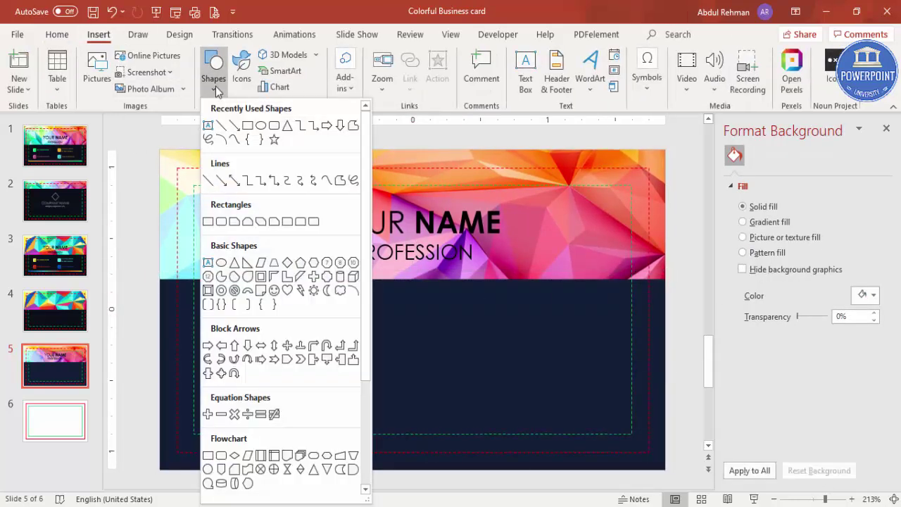
{"action": "left_click", "coordinate": [222, 224]}
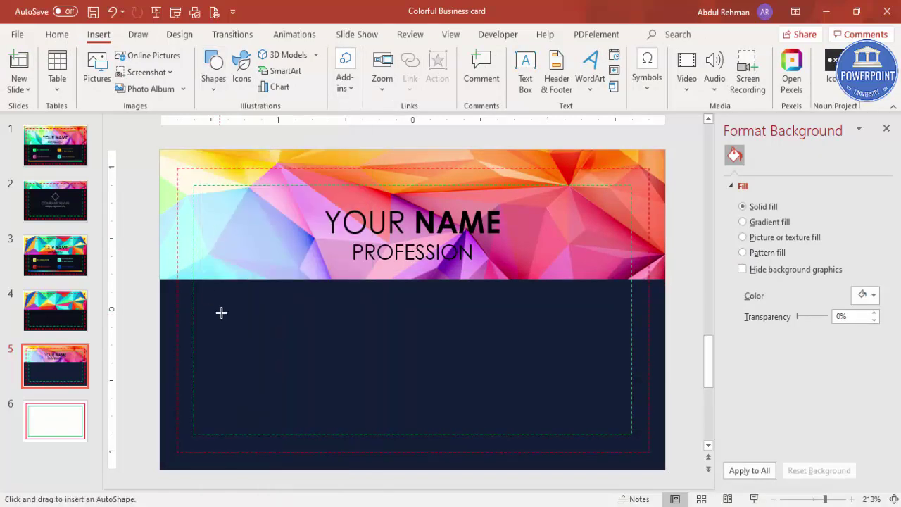
{"action": "left_click_drag", "start_coordinate": [224, 312], "coordinate": [251, 333]}
{"action": "left_click_drag", "start_coordinate": [251, 335], "coordinate": [254, 341]}
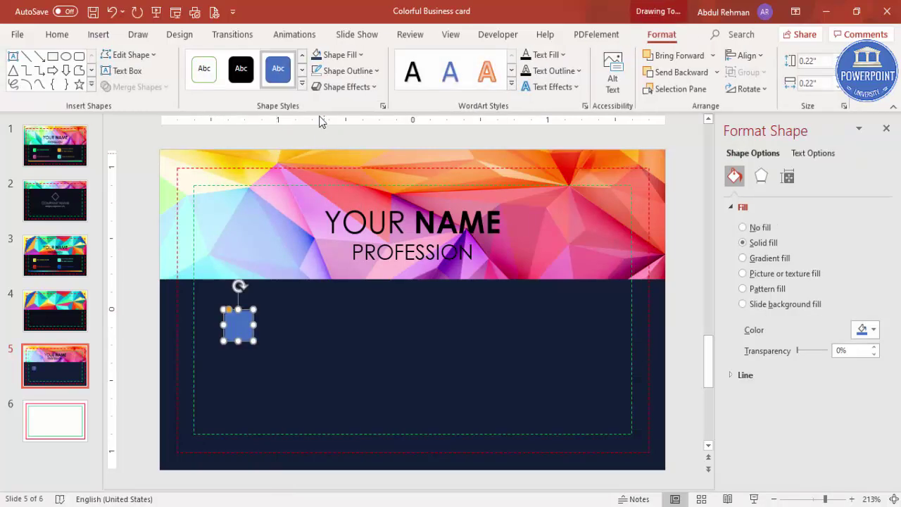
{"action": "left_click", "coordinate": [348, 71]}
{"action": "left_click", "coordinate": [352, 264]}
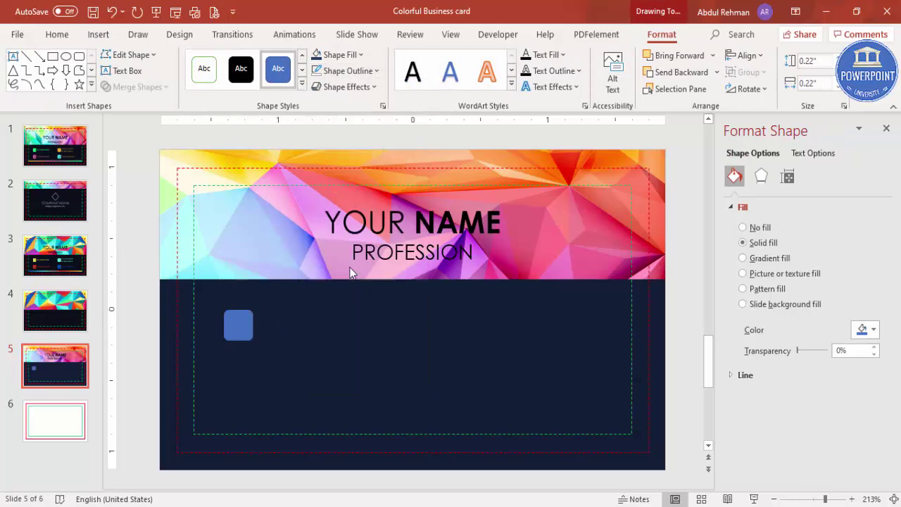
{"action": "left_click_drag", "start_coordinate": [237, 322], "coordinate": [238, 325]}
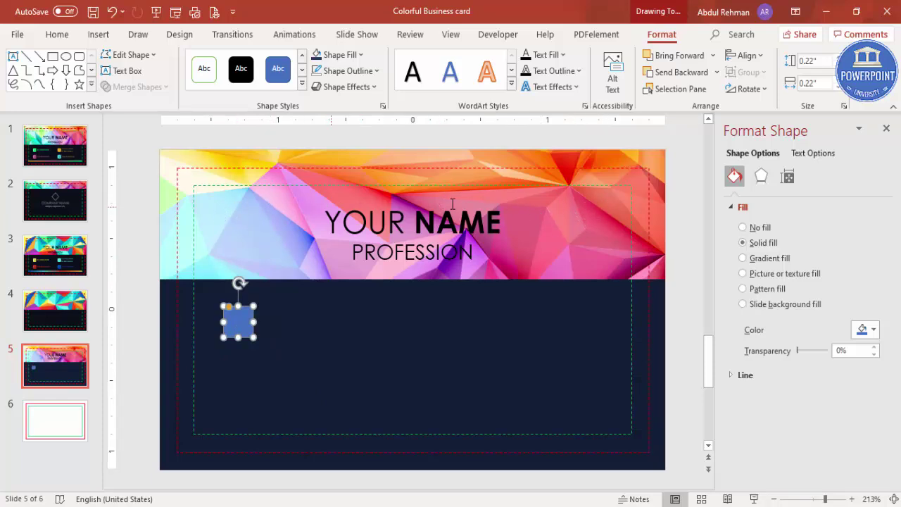
Recolour the square with the header's yellow using the eyedropper.
{"action": "left_click", "coordinate": [338, 54]}
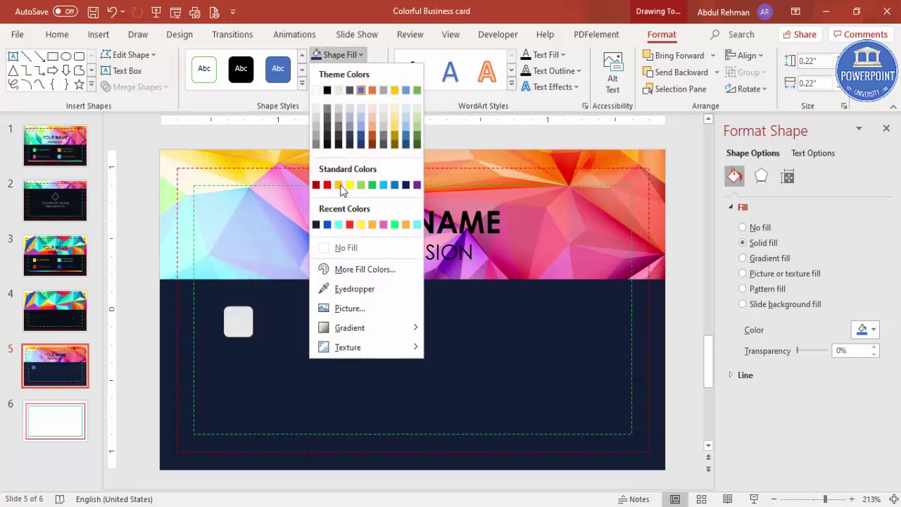
{"action": "left_click", "coordinate": [361, 289]}
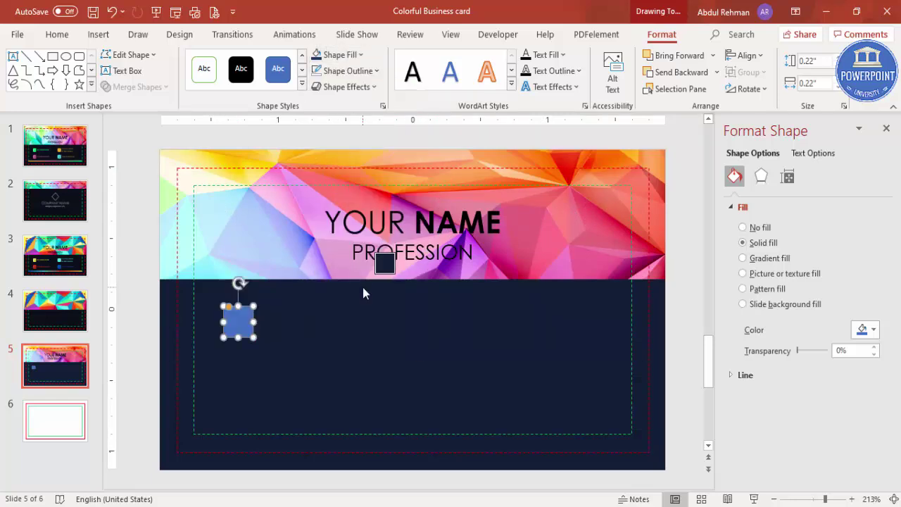
{"action": "left_click", "coordinate": [238, 162]}
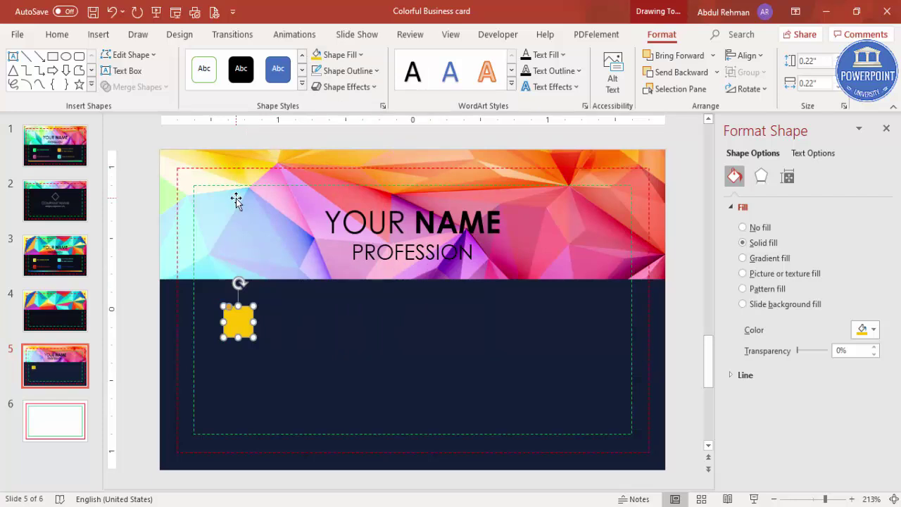
Copy the yellow square directly below it and eyedrop the header's purple onto the copy.
{"action": "left_click_drag", "start_coordinate": [237, 324], "coordinate": [236, 396]}
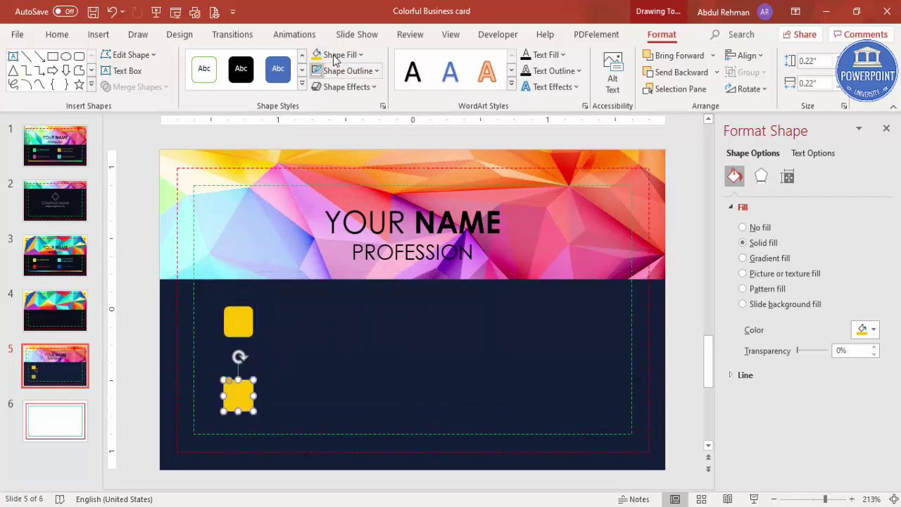
{"action": "left_click", "coordinate": [345, 55]}
{"action": "left_click", "coordinate": [352, 288]}
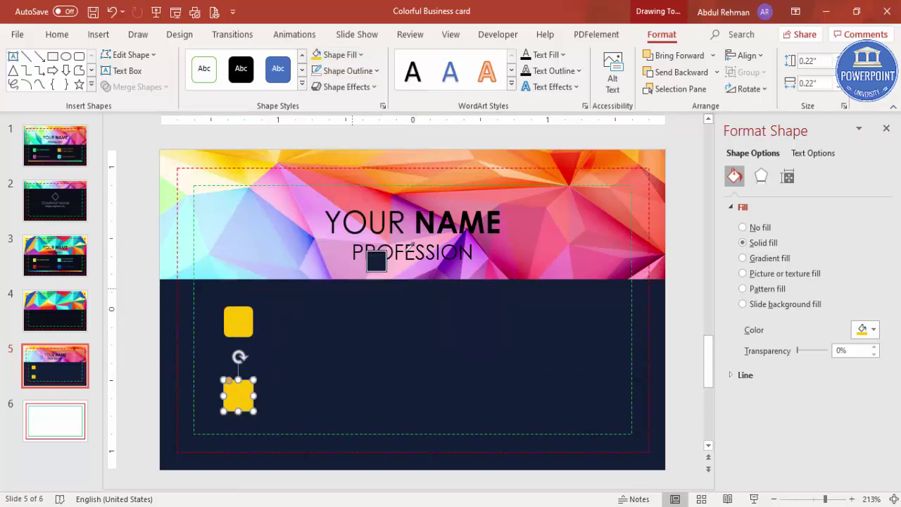
{"action": "left_click", "coordinate": [448, 262]}
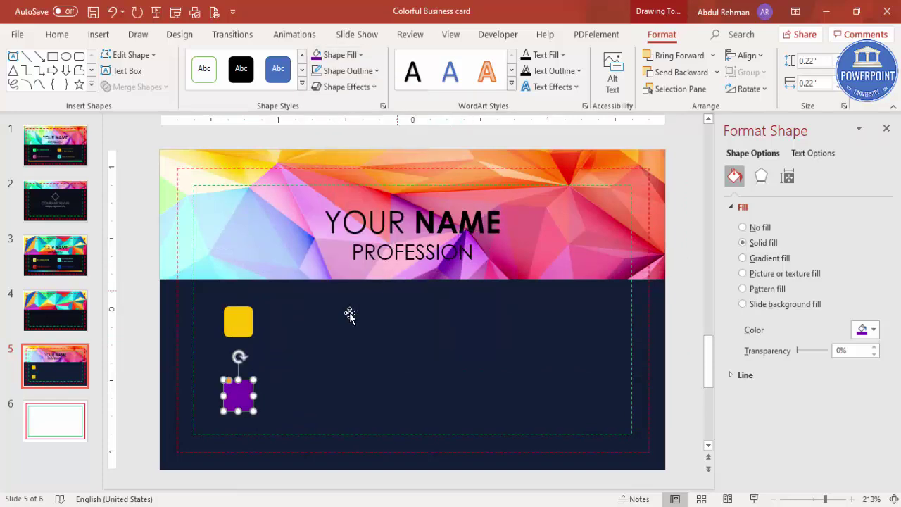
Duplicate the yellow and purple squares and move the pair to the panel's right side.
{"action": "left_click", "coordinate": [238, 321], "text": "shift"}
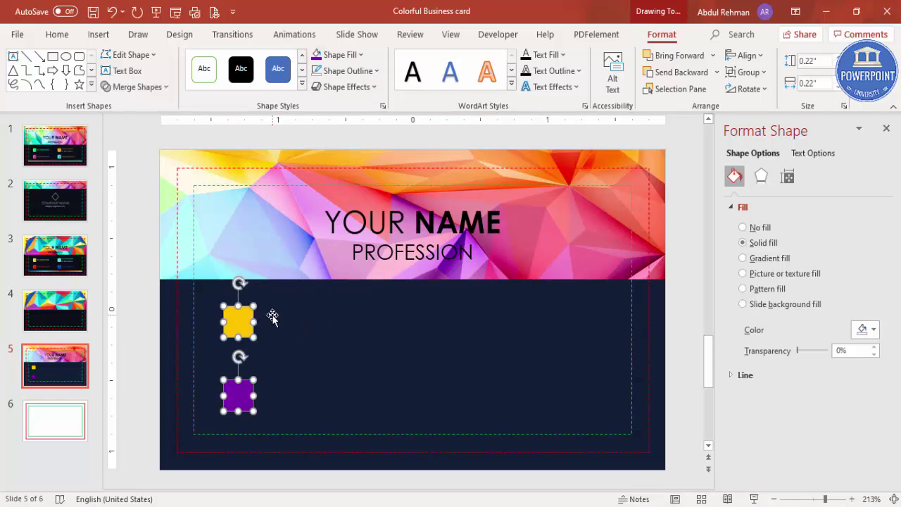
{"action": "key", "text": "ctrl+d"}
{"action": "left_click_drag", "start_coordinate": [258, 344], "coordinate": [436, 320]}
{"action": "left_click", "coordinate": [493, 310]}
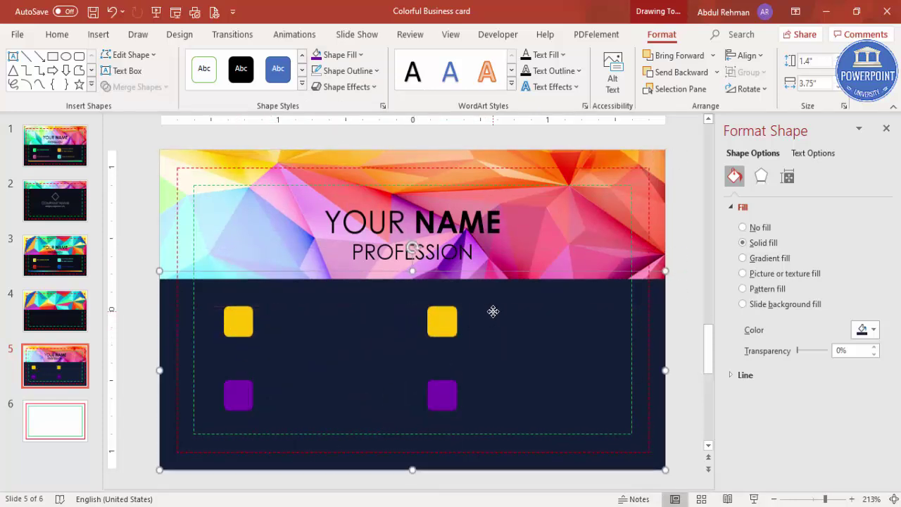
Eyedrop the header's light green onto the upper-right square and pink onto the lower-right one.
{"action": "left_click", "coordinate": [442, 322]}
{"action": "left_click", "coordinate": [359, 54]}
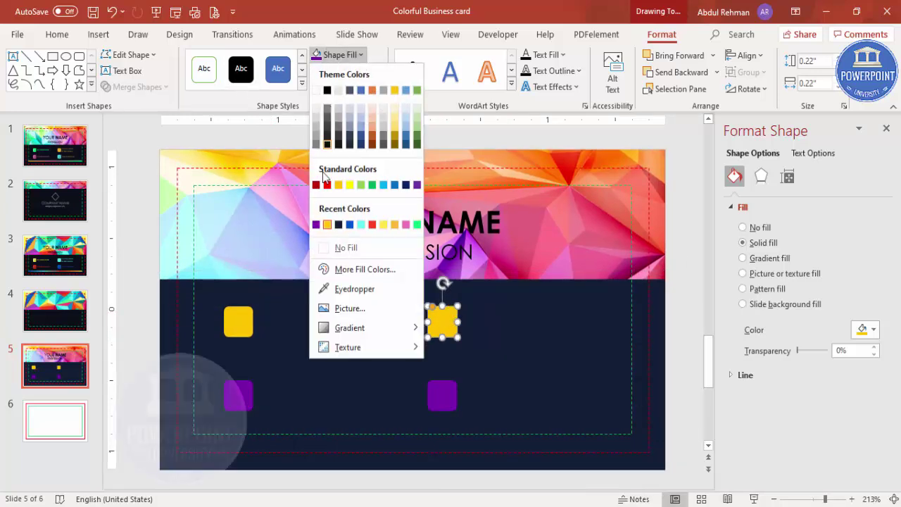
{"action": "left_click", "coordinate": [356, 290]}
{"action": "left_click", "coordinate": [170, 184]}
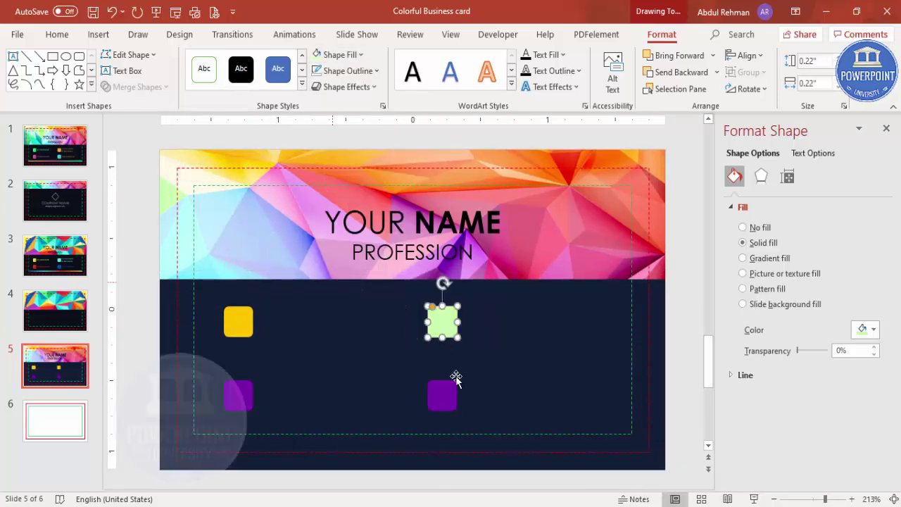
{"action": "left_click", "coordinate": [445, 396]}
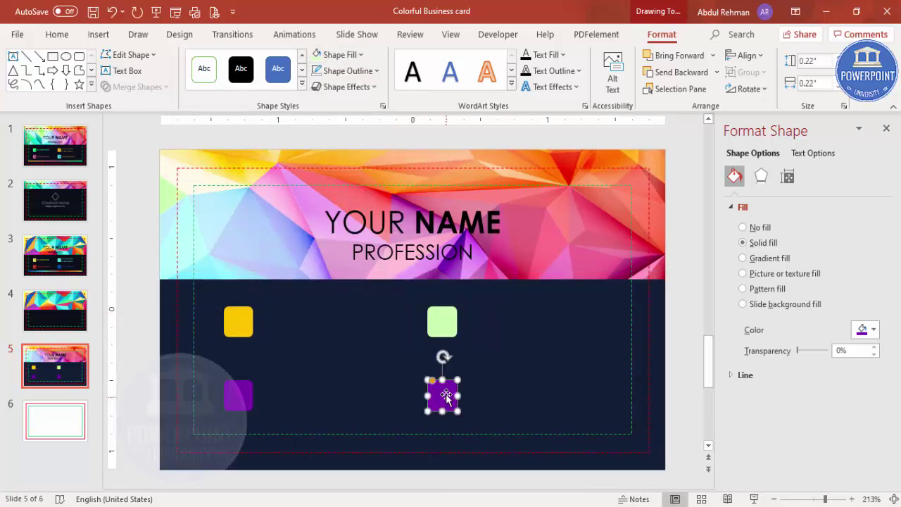
{"action": "left_click", "coordinate": [339, 54]}
{"action": "left_click", "coordinate": [354, 290]}
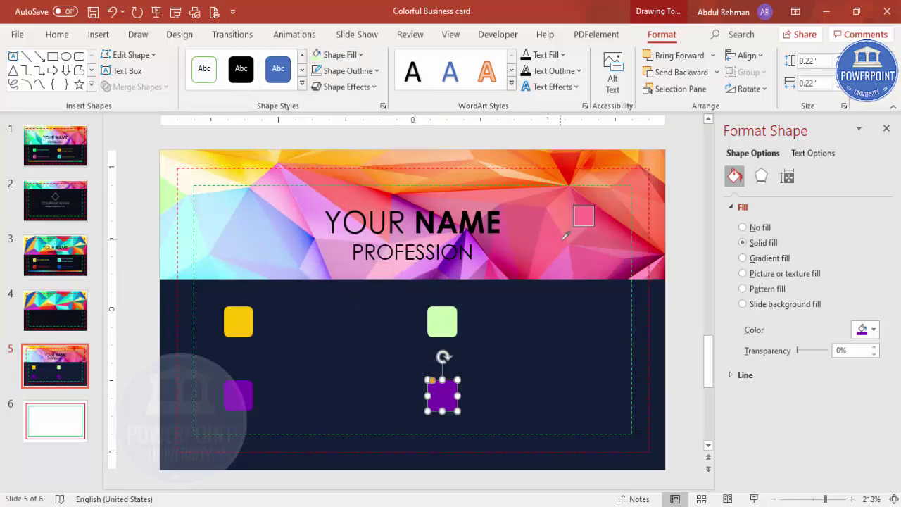
{"action": "left_click", "coordinate": [523, 262]}
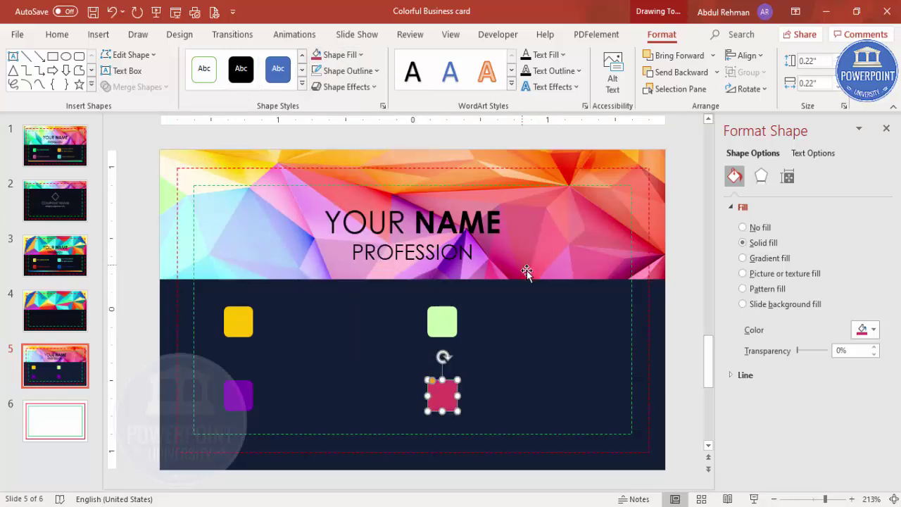
{"action": "left_click", "coordinate": [654, 298]}
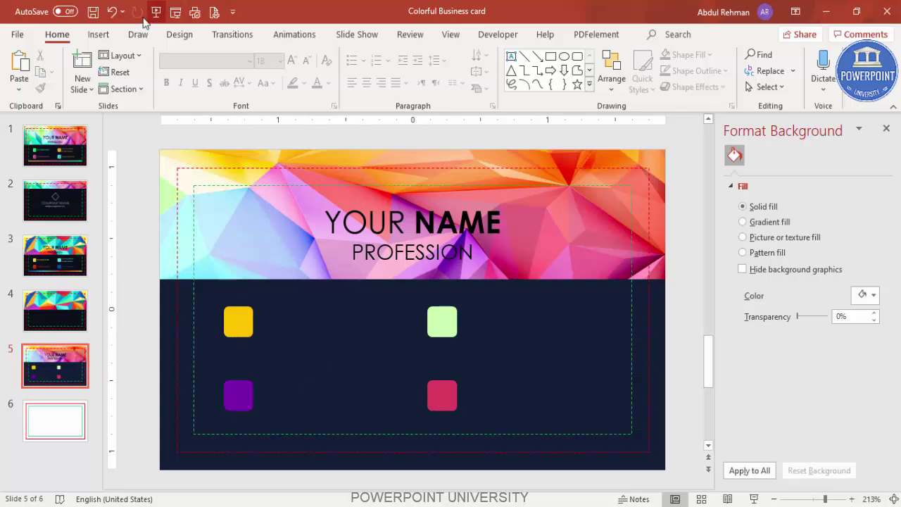
Open the Icons library and select the phone and envelope icons.
{"action": "left_click", "coordinate": [99, 35]}
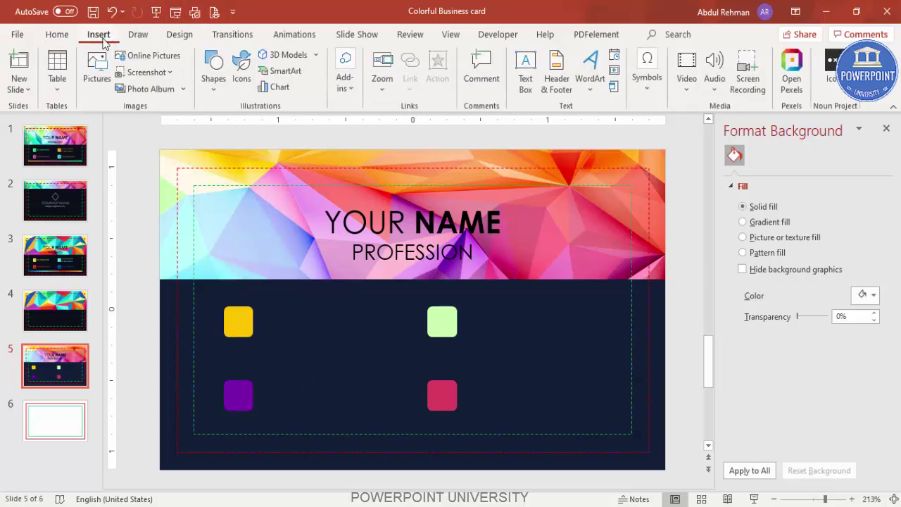
{"action": "left_click", "coordinate": [243, 81]}
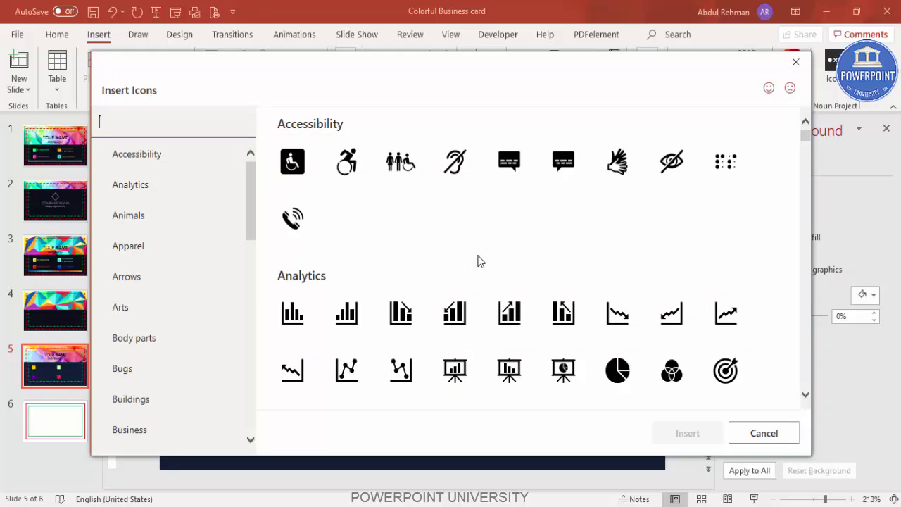
{"action": "scroll", "coordinate": [479, 262], "scroll_direction": "down", "scroll_amount": 2}
{"action": "scroll", "coordinate": [479, 262], "scroll_direction": "down", "scroll_amount": 15}
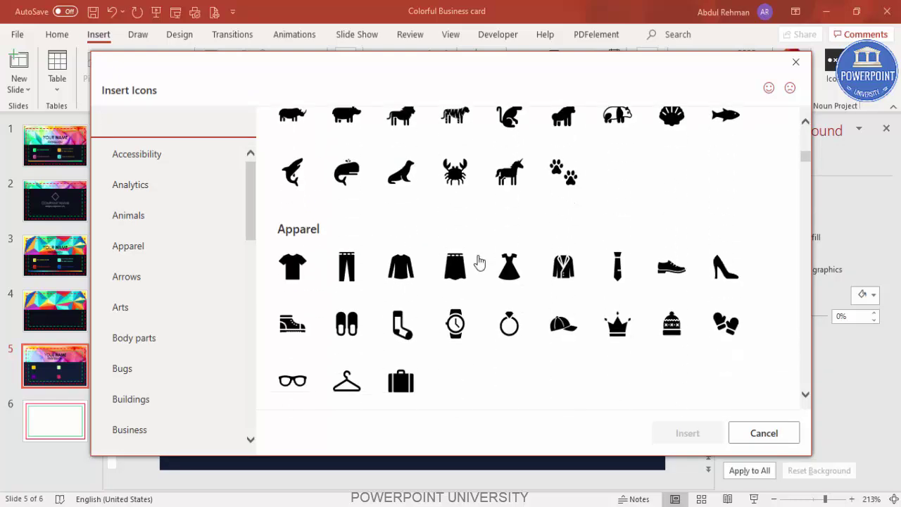
{"action": "scroll", "coordinate": [479, 262], "scroll_direction": "down", "scroll_amount": 15}
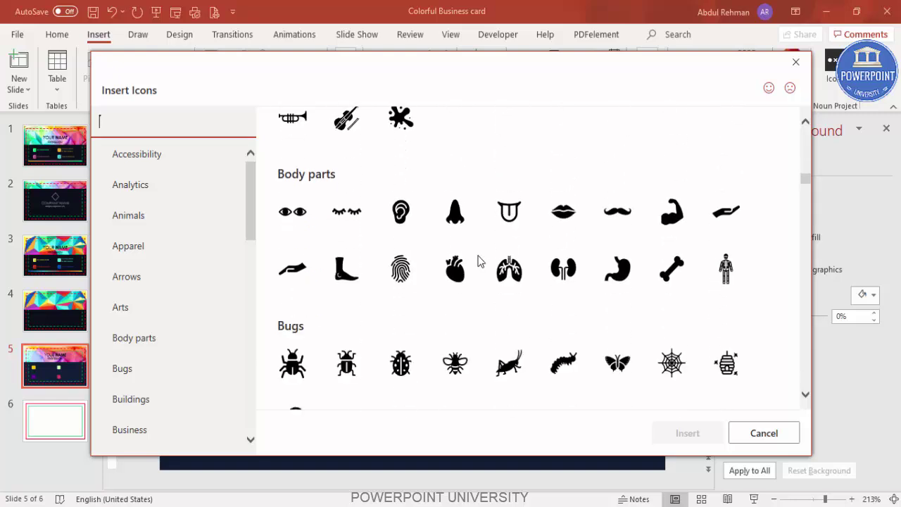
{"action": "scroll", "coordinate": [480, 262], "scroll_direction": "down", "scroll_amount": 7}
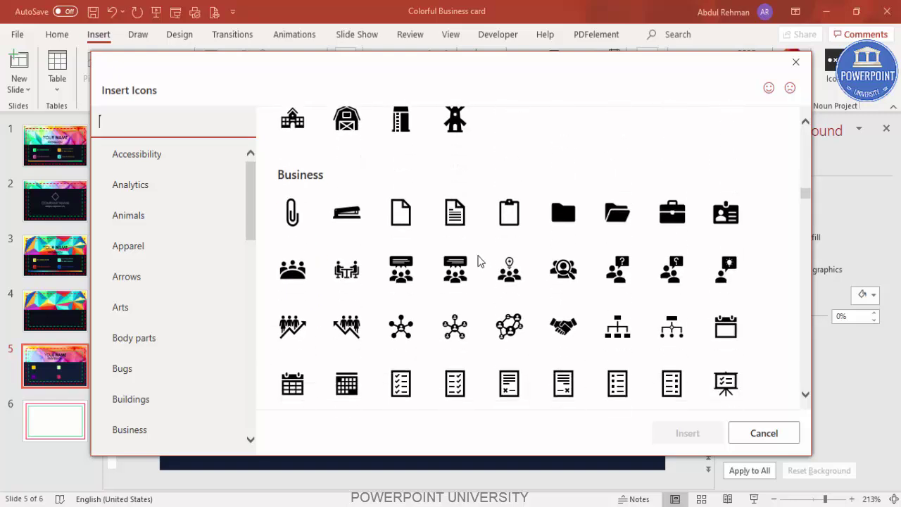
{"action": "scroll", "coordinate": [479, 262], "scroll_direction": "down", "scroll_amount": 5}
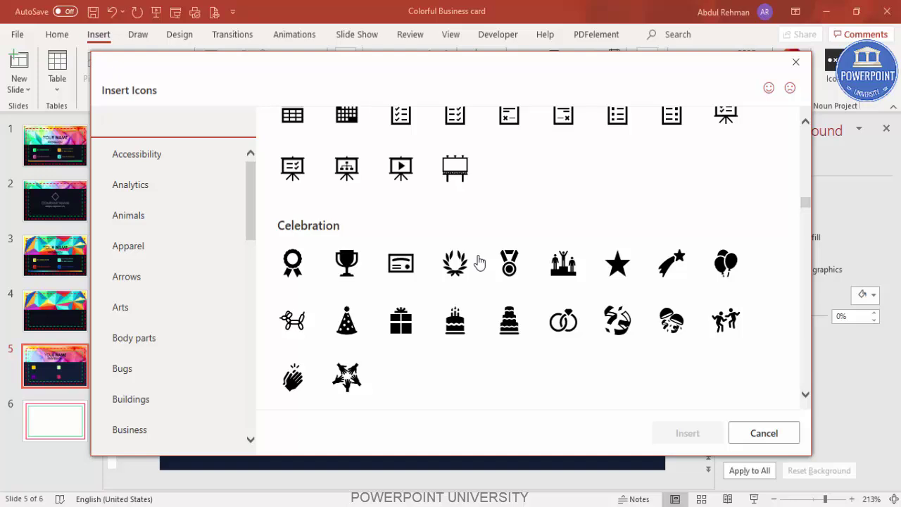
{"action": "scroll", "coordinate": [479, 262], "scroll_direction": "down", "scroll_amount": 10}
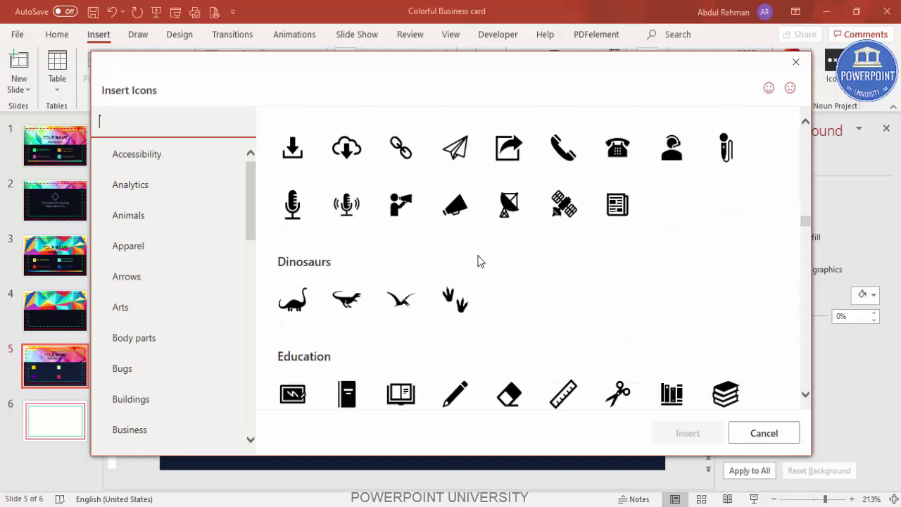
{"action": "scroll", "coordinate": [479, 262], "scroll_direction": "up", "scroll_amount": 3}
{"action": "left_click", "coordinate": [555, 243]}
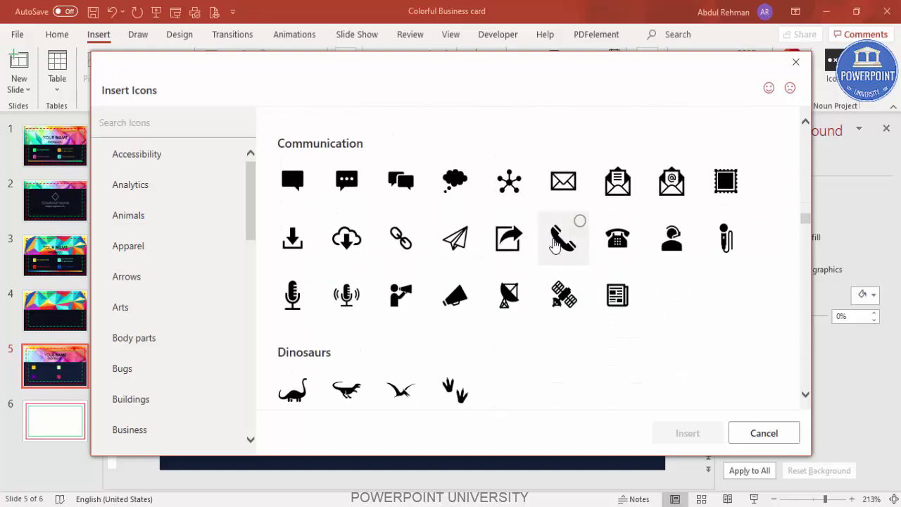
{"action": "left_click", "coordinate": [556, 241]}
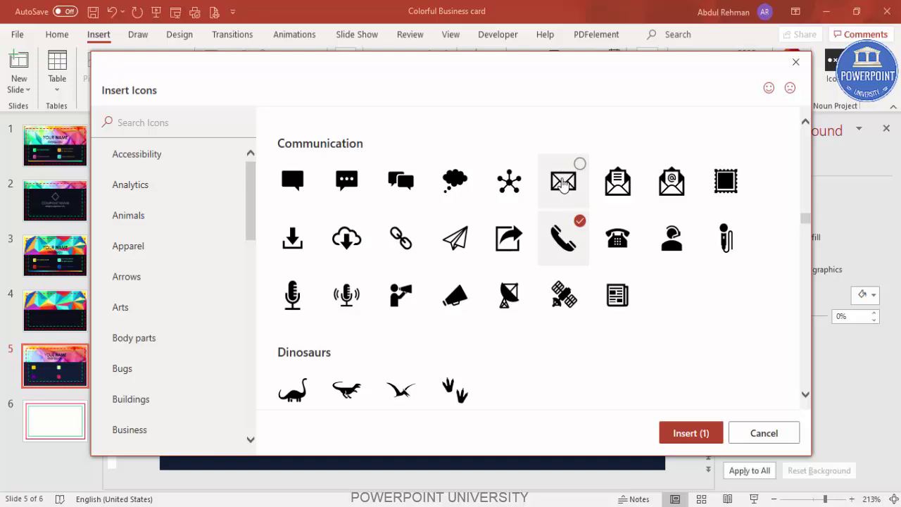
{"action": "left_click", "coordinate": [563, 185]}
Add the map-pin and globe icons and insert all four onto the slide.
{"action": "scroll", "coordinate": [708, 283], "scroll_direction": "down", "scroll_amount": 1}
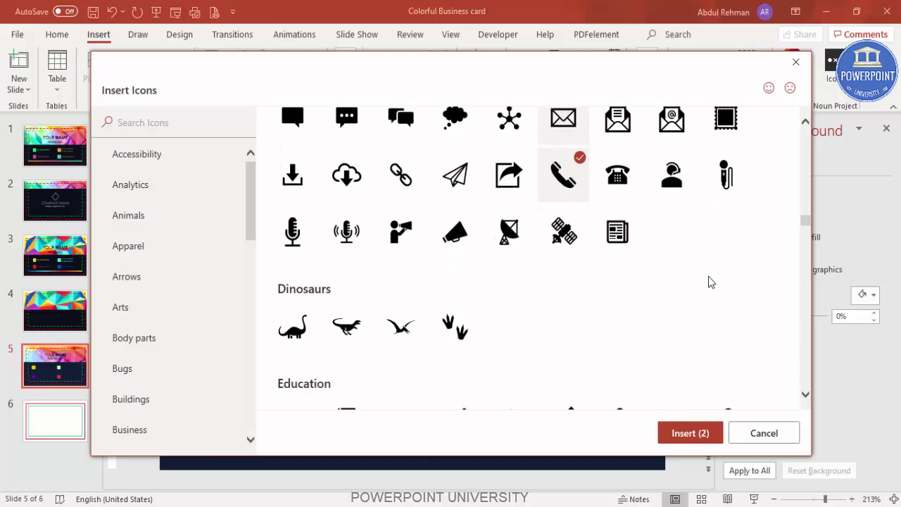
{"action": "scroll", "coordinate": [710, 281], "scroll_direction": "down", "scroll_amount": 12}
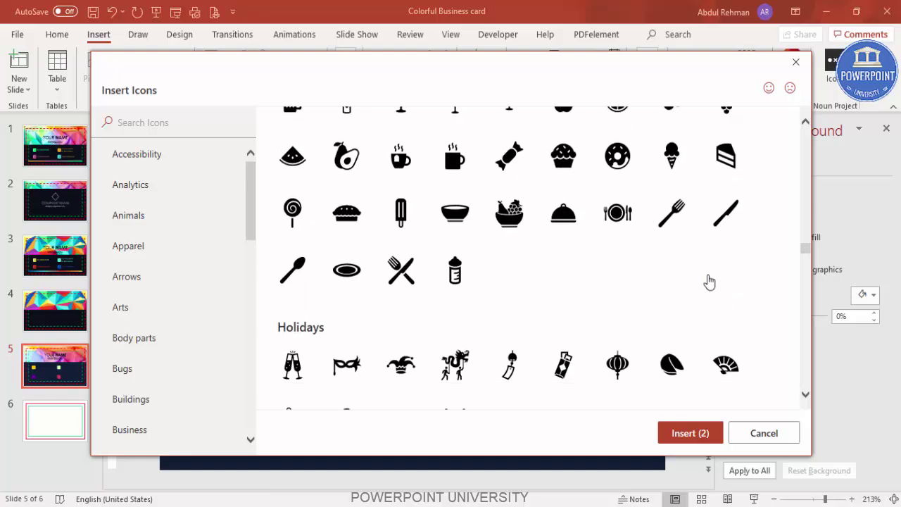
{"action": "scroll", "coordinate": [709, 282], "scroll_direction": "down", "scroll_amount": 10}
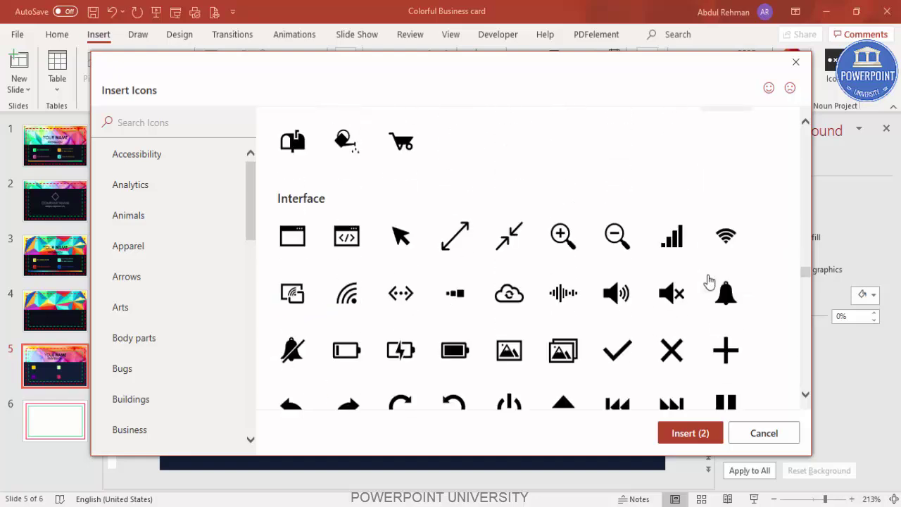
{"action": "scroll", "coordinate": [709, 281], "scroll_direction": "down", "scroll_amount": 7}
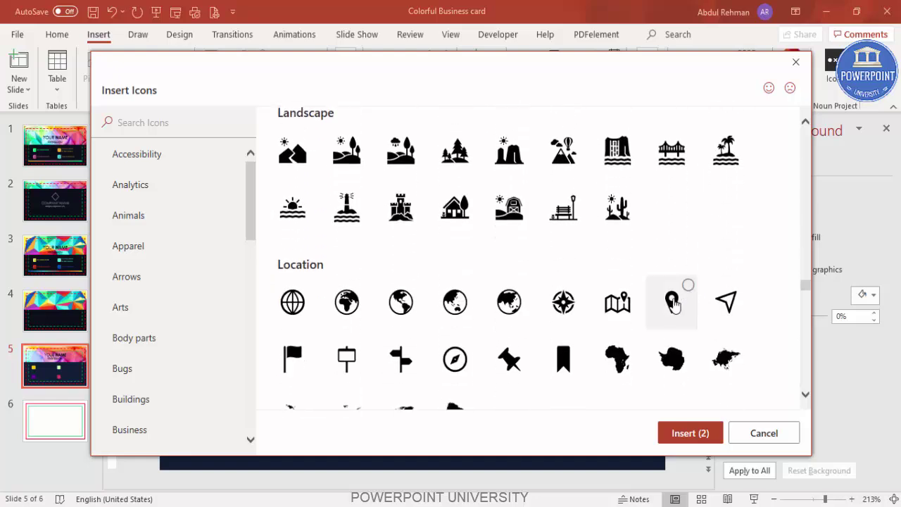
{"action": "left_click", "coordinate": [673, 303]}
{"action": "left_click", "coordinate": [349, 307]}
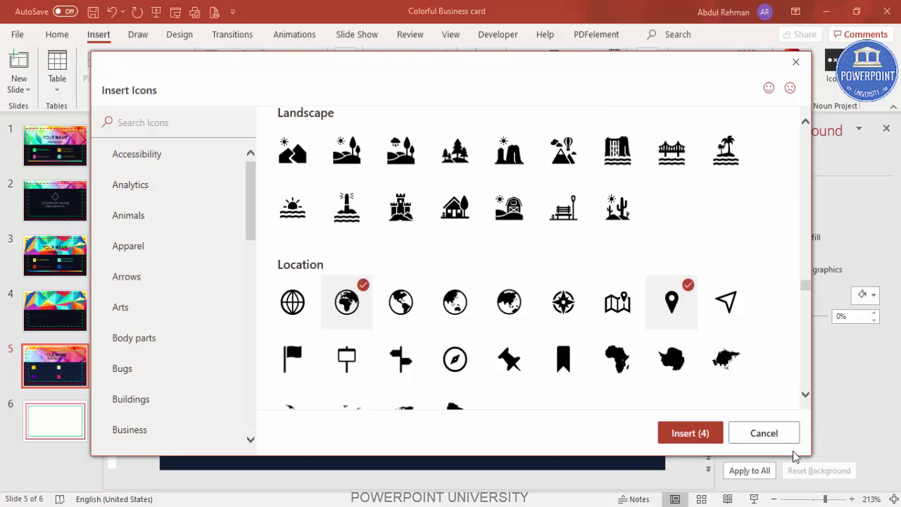
{"action": "left_click", "coordinate": [690, 440]}
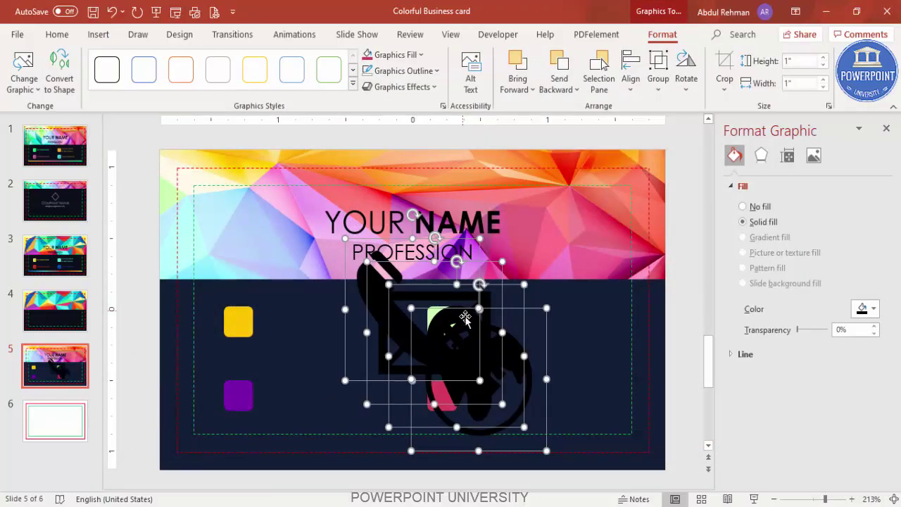
Resize the four icons to a 0.2 in height.
{"action": "left_click", "coordinate": [823, 59]}
{"action": "left_click", "coordinate": [804, 62]}
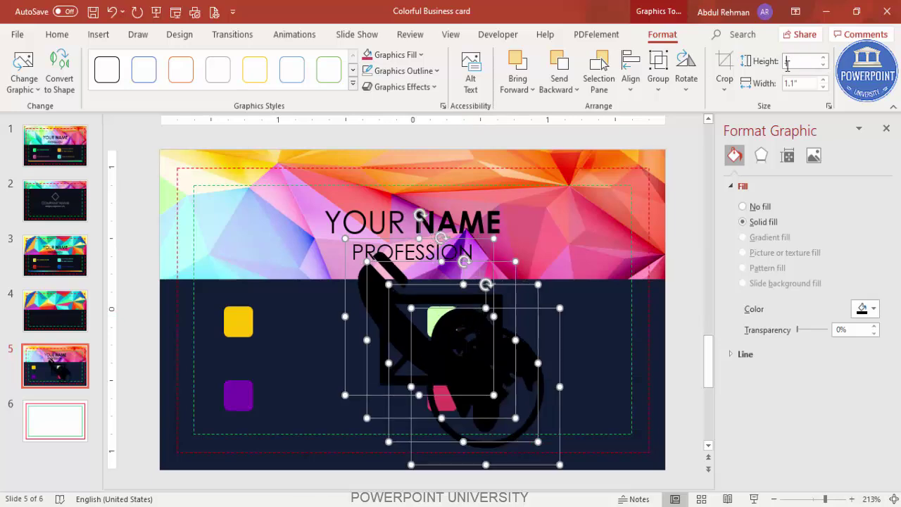
{"action": "type", "text": ".2"}
{"action": "key", "text": "Return"}
{"action": "left_click", "coordinate": [508, 260]}
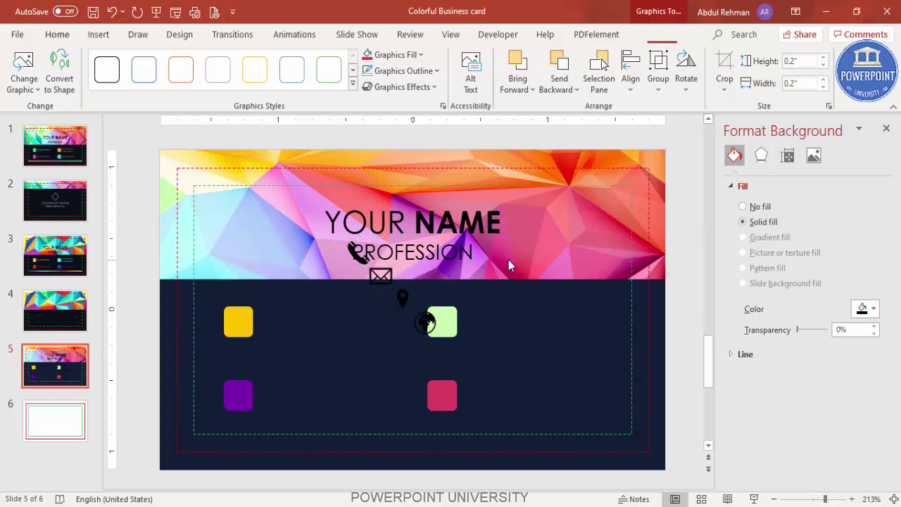
Place phone on yellow, envelope on purple, globe on pink, pin on green, then select all four.
{"action": "left_click_drag", "start_coordinate": [353, 255], "coordinate": [238, 322]}
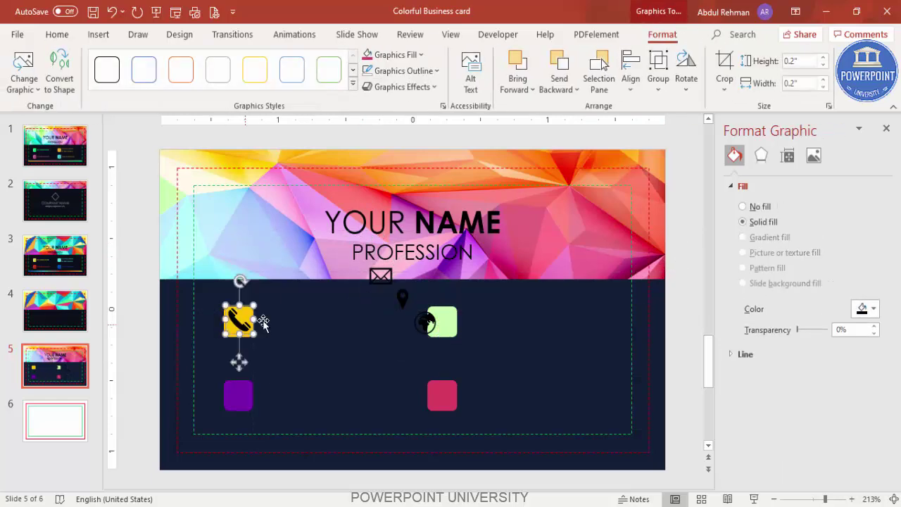
{"action": "left_click_drag", "start_coordinate": [376, 288], "coordinate": [238, 398]}
{"action": "left_click_drag", "start_coordinate": [418, 329], "coordinate": [434, 403]}
{"action": "left_click_drag", "start_coordinate": [414, 303], "coordinate": [443, 321]}
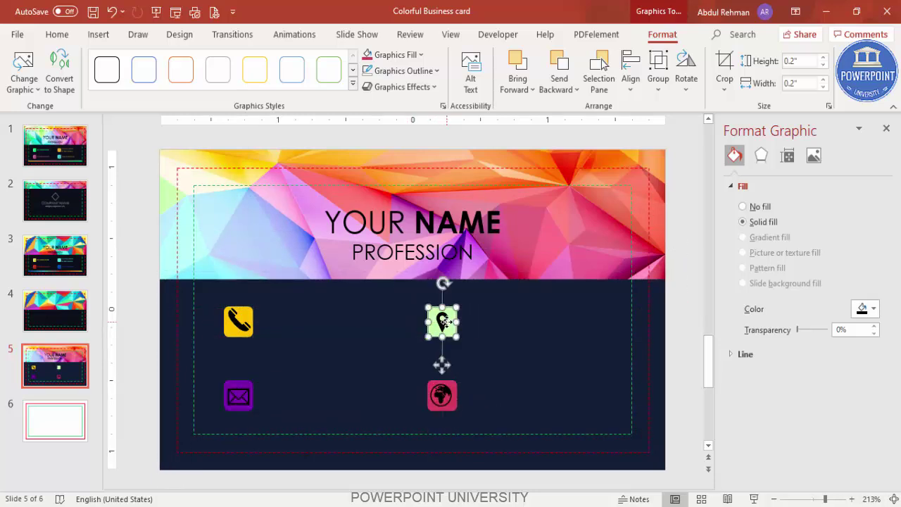
{"action": "left_click", "coordinate": [439, 396], "text": "shift"}
{"action": "left_click", "coordinate": [239, 396], "text": "shift"}
{"action": "left_click", "coordinate": [243, 320], "text": "shift"}
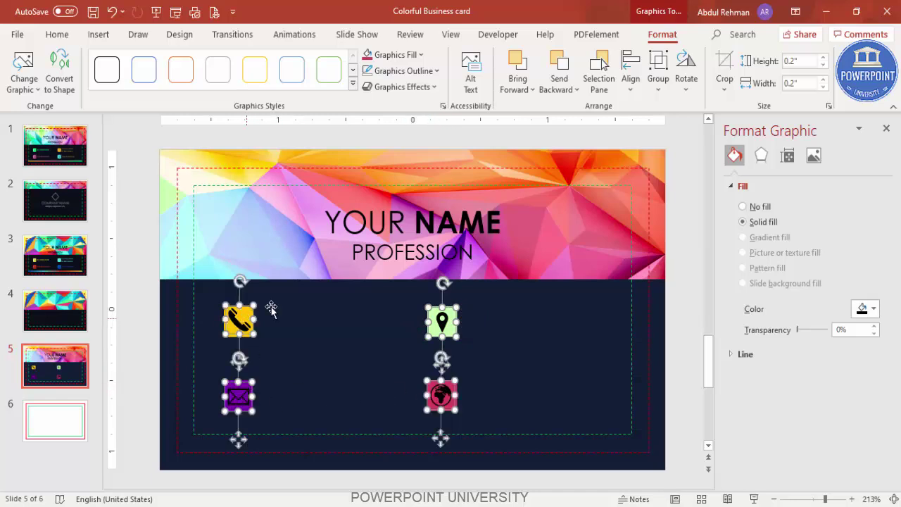
{"action": "left_click", "coordinate": [789, 62]}
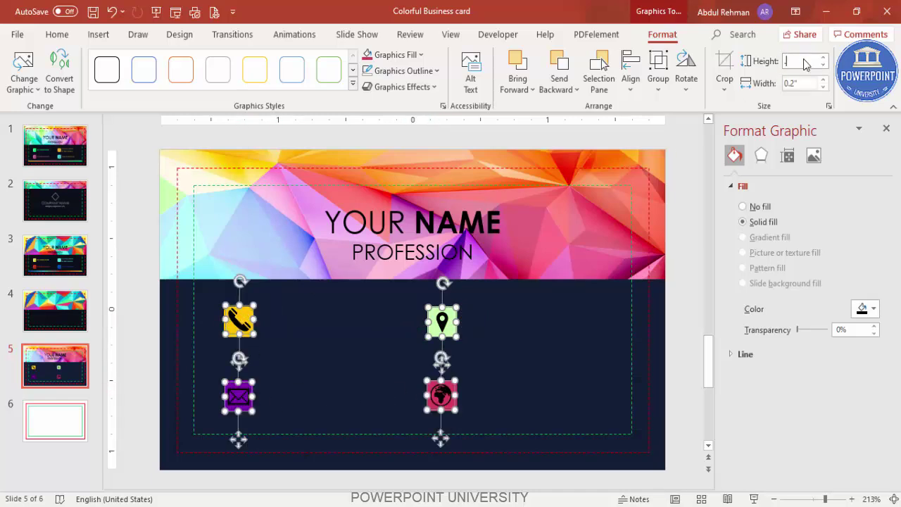
Resize all four selected icons to 0.15 inches tall.
{"action": "type", "text": ".1"}
{"action": "key", "text": "Return"}
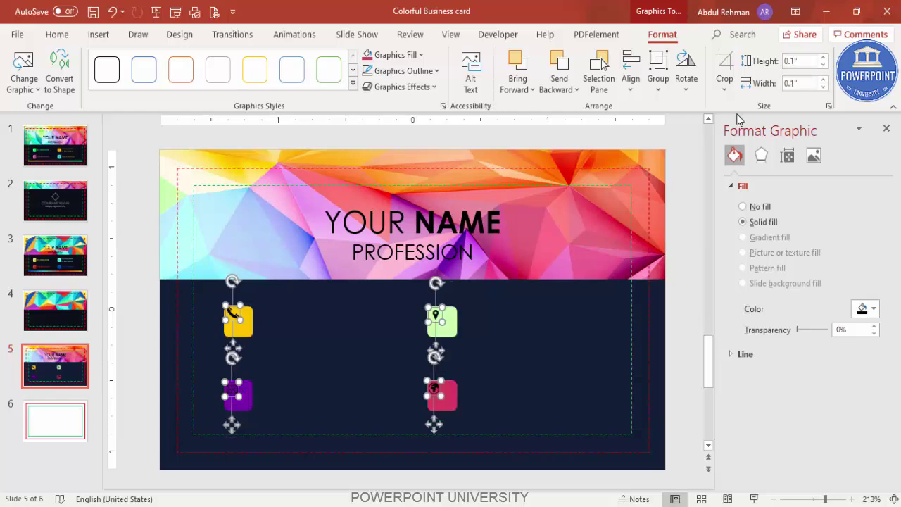
{"action": "left_click", "coordinate": [799, 63]}
{"action": "type", "text": "0.15"}
{"action": "key", "text": "Return"}
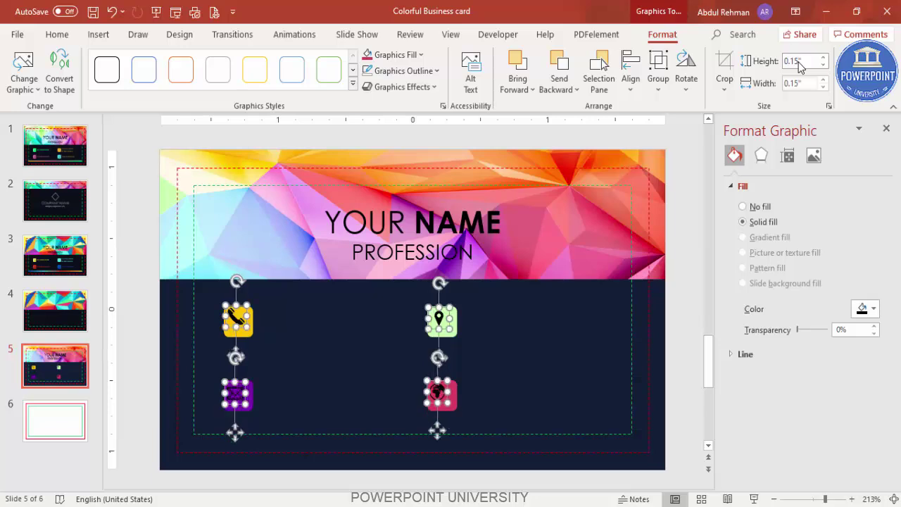
Centre the phone, envelope, location and globe icons on their coloured squares.
{"action": "left_click", "coordinate": [362, 291]}
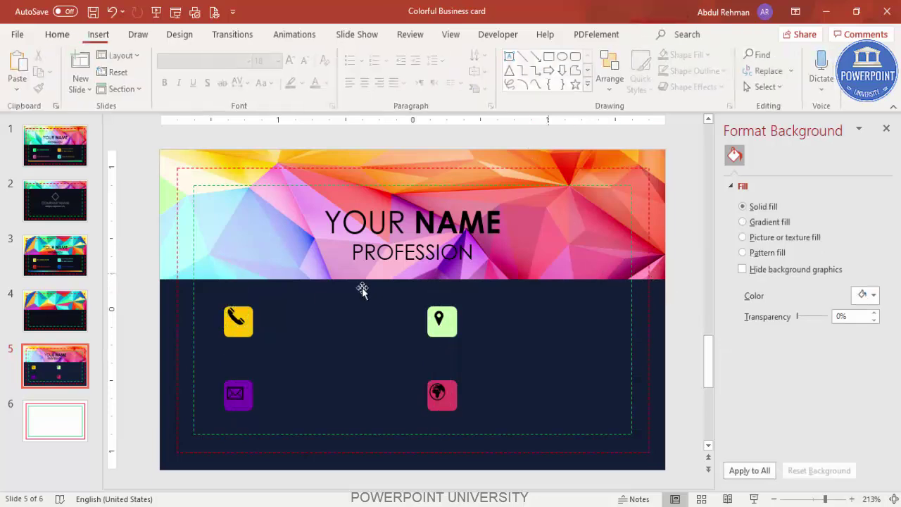
{"action": "left_click", "coordinate": [237, 321]}
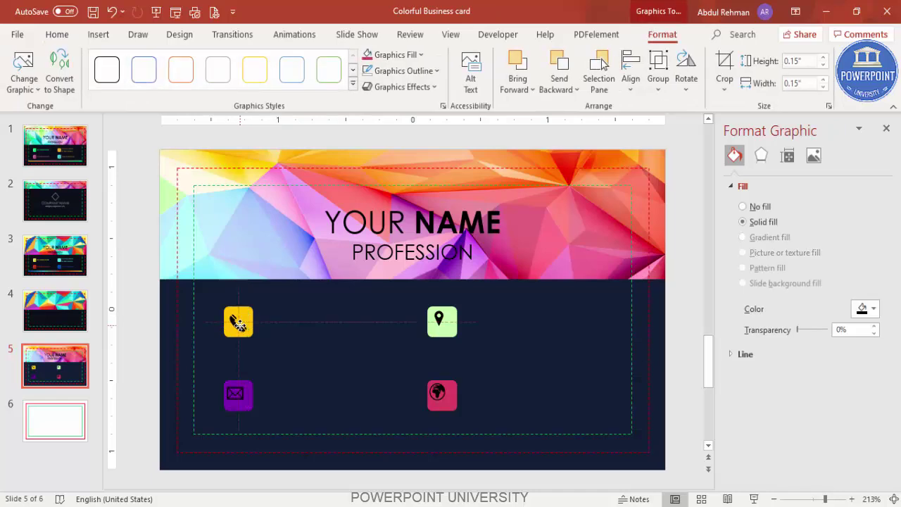
{"action": "left_click_drag", "start_coordinate": [237, 396], "coordinate": [236, 398]}
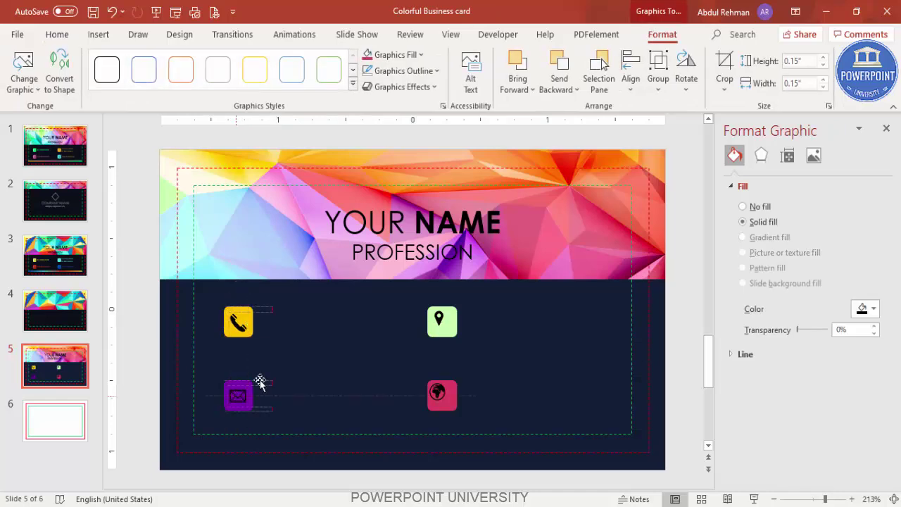
{"action": "left_click_drag", "start_coordinate": [439, 318], "coordinate": [442, 321]}
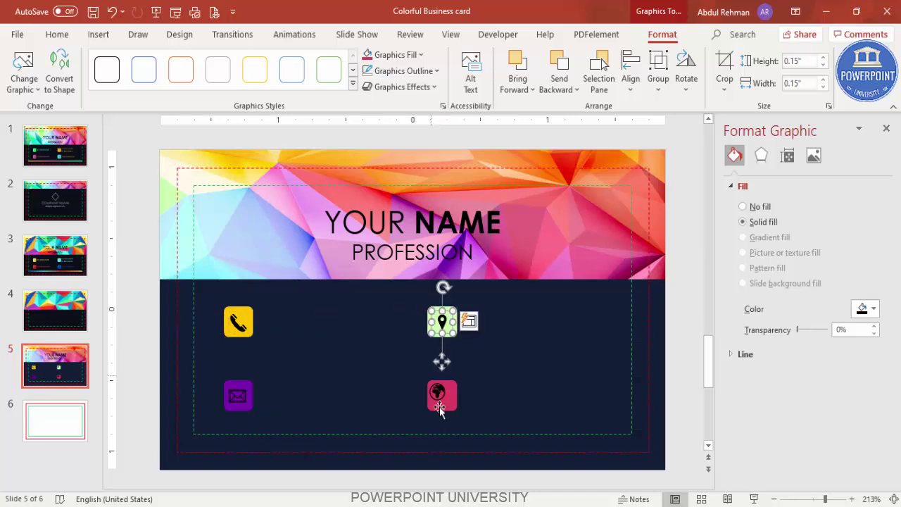
{"action": "left_click", "coordinate": [442, 395]}
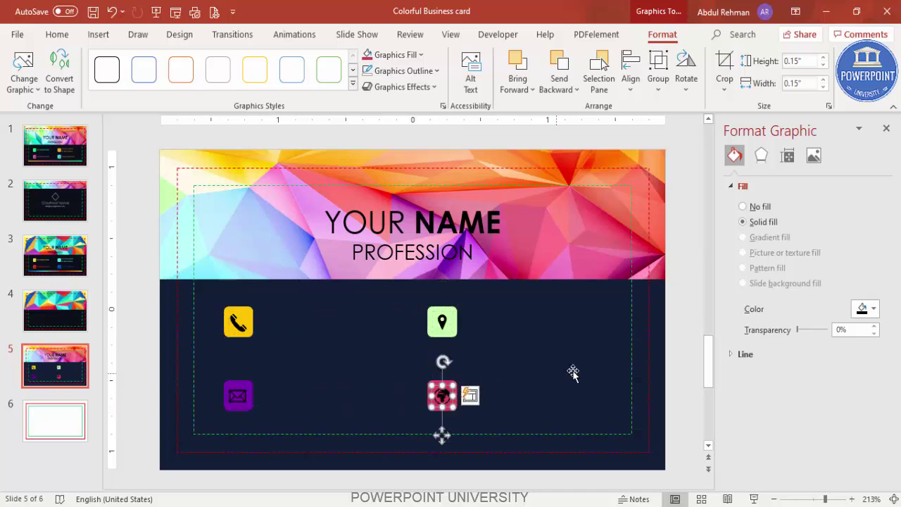
{"action": "left_click", "coordinate": [679, 346]}
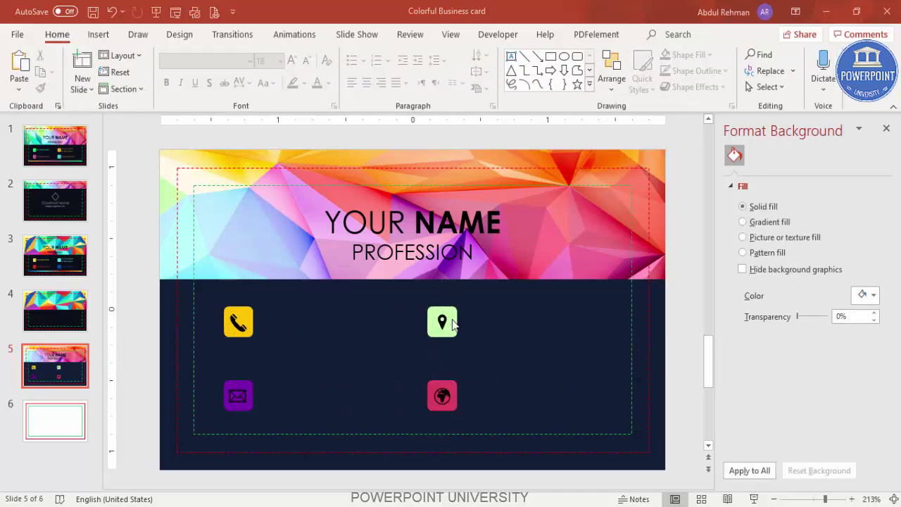
{"action": "left_click", "coordinate": [98, 35]}
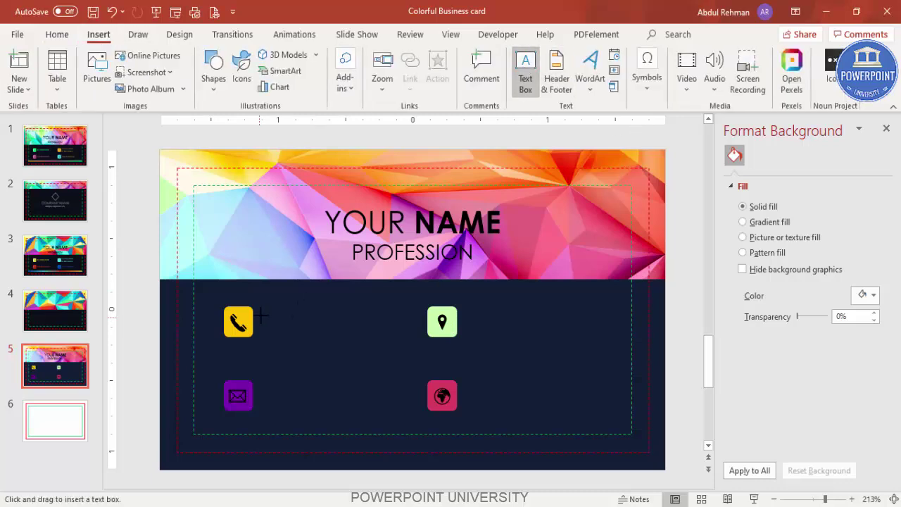
Draw a text box beside the phone icon, shrink its font, and enter the sample phone number.
{"action": "left_click_drag", "start_coordinate": [260, 315], "coordinate": [417, 346]}
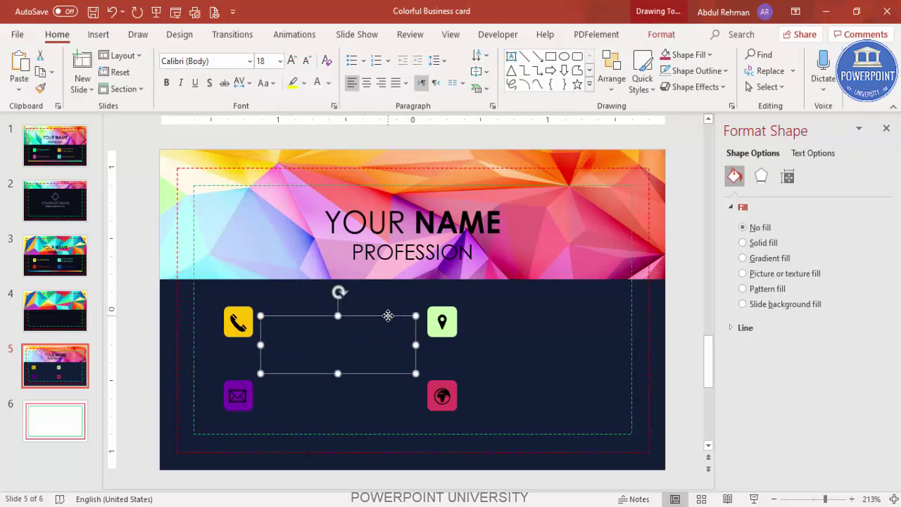
{"action": "left_click", "coordinate": [305, 61]}
{"action": "left_click", "coordinate": [307, 62]}
{"action": "left_click", "coordinate": [307, 63]}
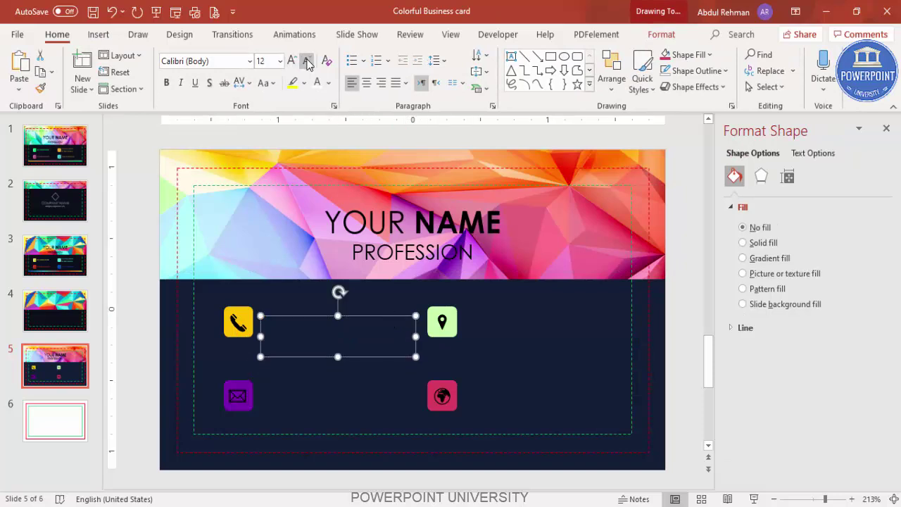
{"action": "left_click", "coordinate": [307, 63]}
{"action": "left_click", "coordinate": [307, 63]}
{"action": "left_click", "coordinate": [307, 62]}
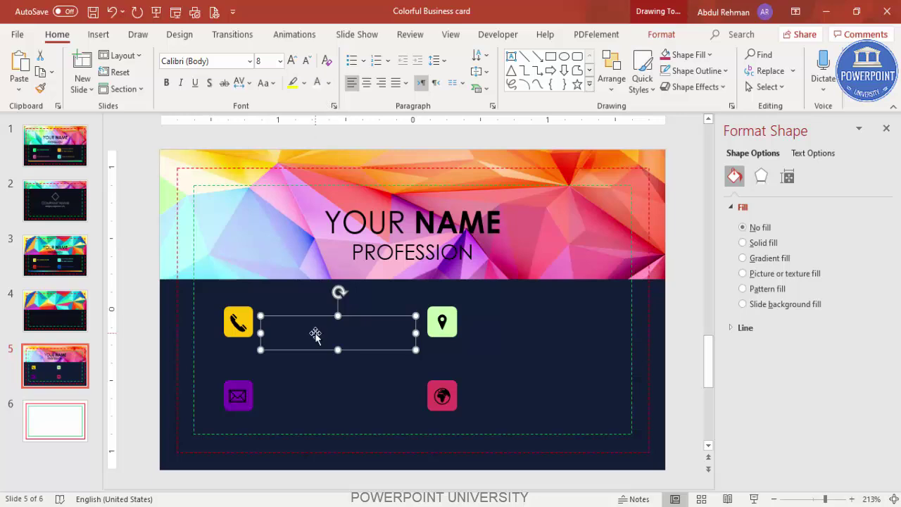
{"action": "left_click", "coordinate": [307, 324]}
{"action": "type", "text": "123 4678"}
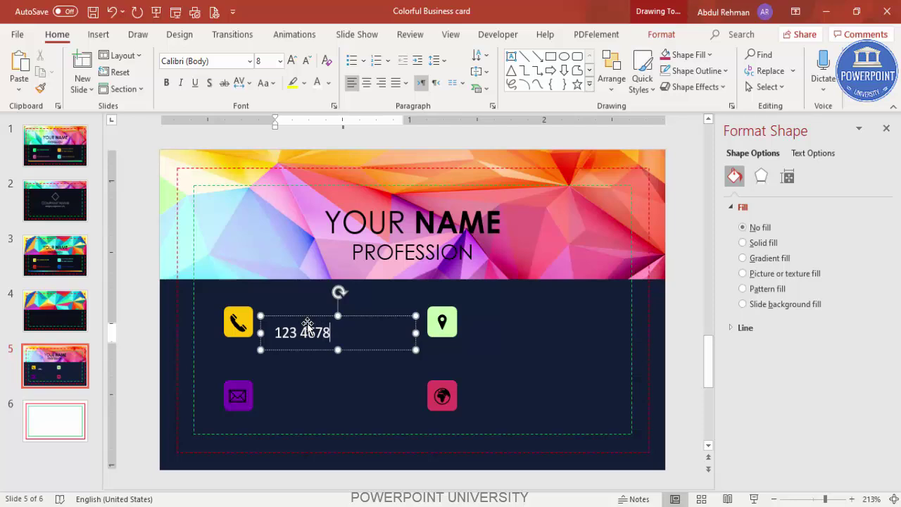
{"action": "type", "text": " 9900"}
Set the phone number to 7 pt, align it with the icon, and duplicate it.
{"action": "left_click_drag", "start_coordinate": [316, 314], "coordinate": [309, 303]}
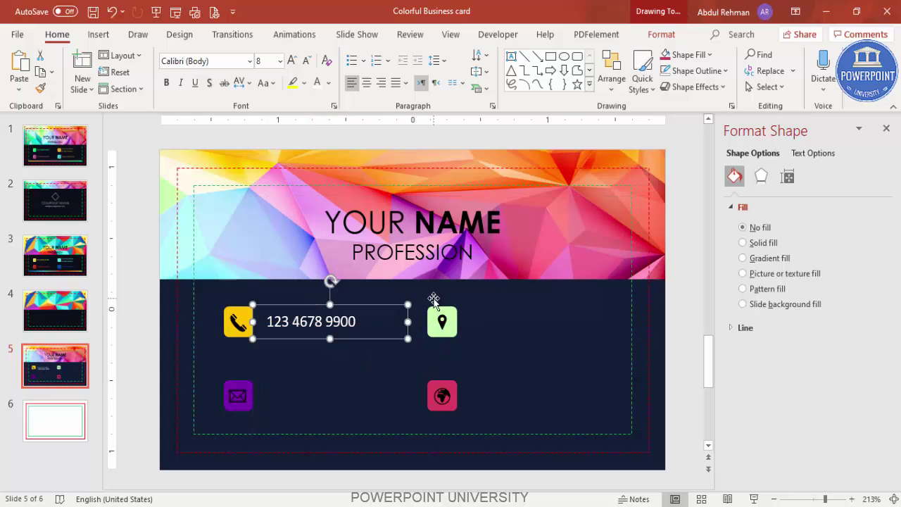
{"action": "left_click", "coordinate": [307, 61]}
{"action": "left_click_drag", "start_coordinate": [285, 308], "coordinate": [291, 310]}
{"action": "key", "text": "ctrl+d"}
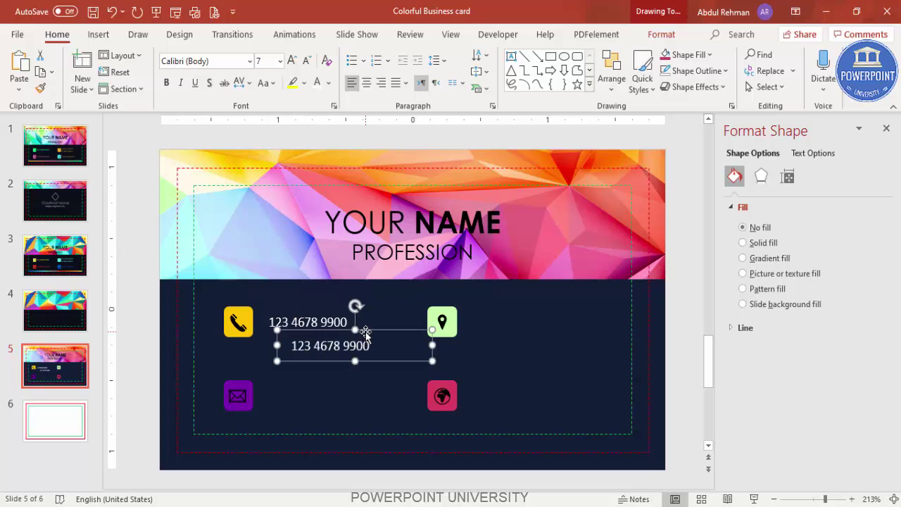
Move the copy beside the envelope icon and replace its text with a placeholder email.
{"action": "left_click_drag", "start_coordinate": [365, 332], "coordinate": [343, 378]}
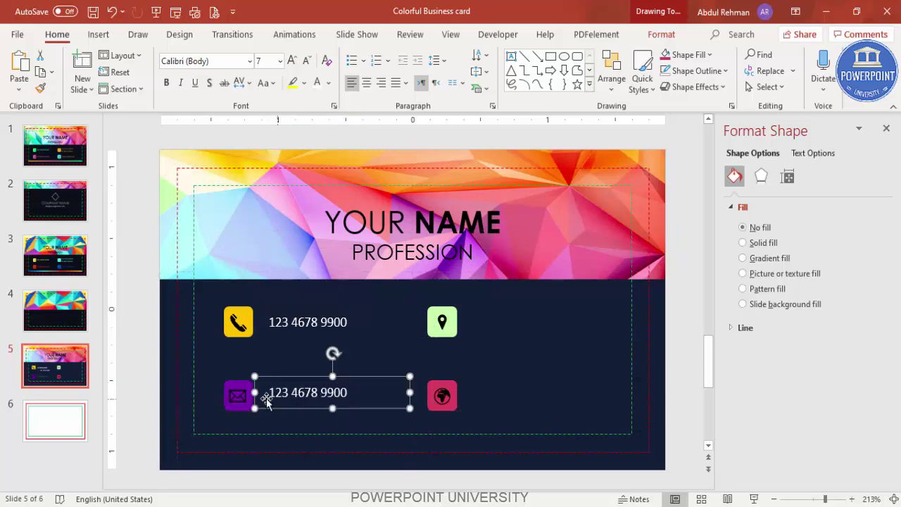
{"action": "left_click_drag", "start_coordinate": [266, 400], "coordinate": [588, 388]}
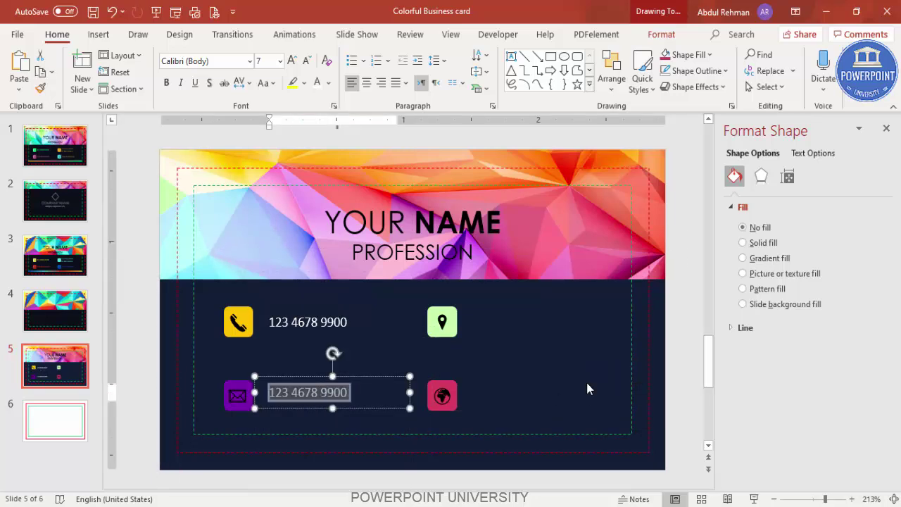
{"action": "type", "text": "e"}
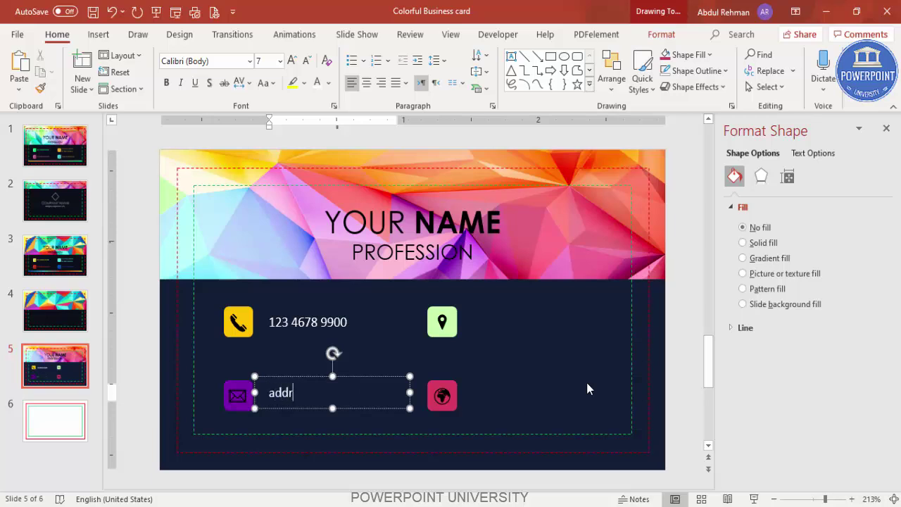
{"action": "type", "text": "ddress@gmai"}
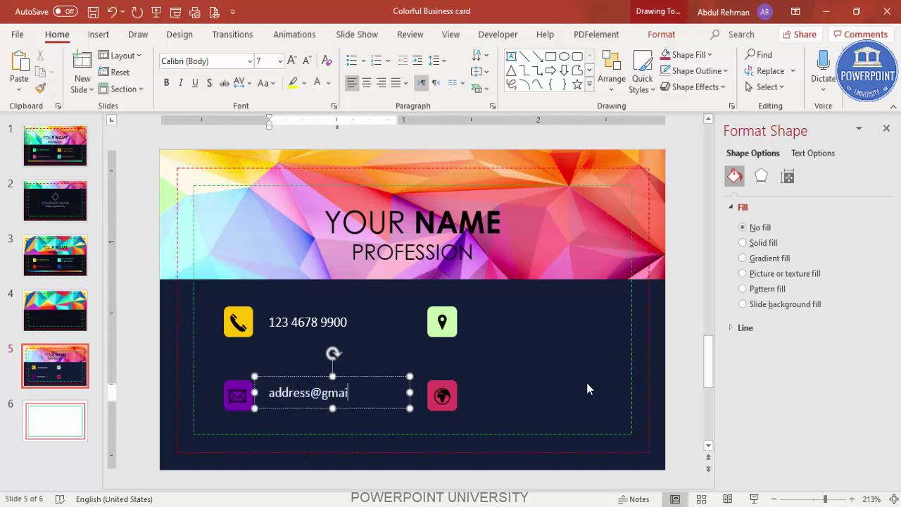
{"action": "key", "text": "BackSpace"}
{"action": "key", "text": "BackSpace"}
{"action": "key", "text": "BackSpace"}
{"action": "key", "text": "BackSpace"}
{"action": "left_click", "coordinate": [380, 378]}
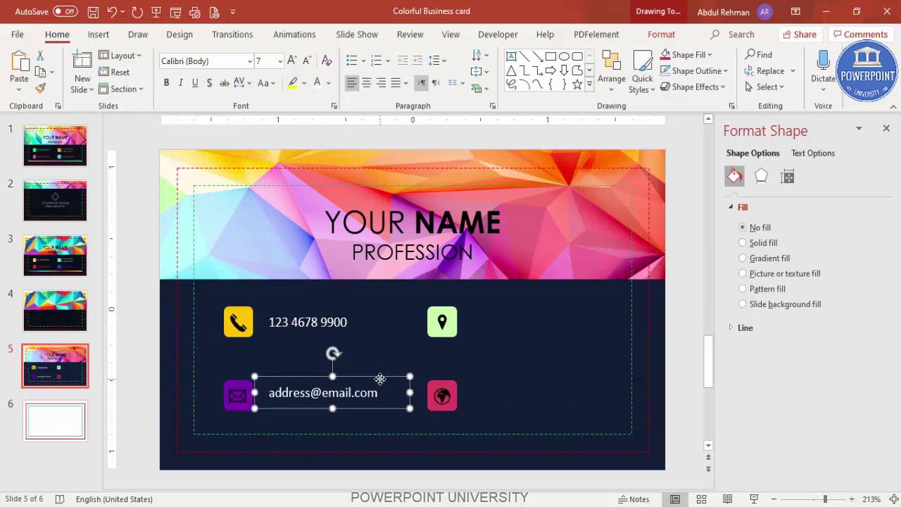
Duplicate the email line beside the location icon and change it to 'Office address'.
{"action": "key", "text": "ctrl+d"}
{"action": "left_click_drag", "start_coordinate": [382, 446], "coordinate": [583, 302]}
{"action": "left_click_drag", "start_coordinate": [466, 321], "coordinate": [757, 323]}
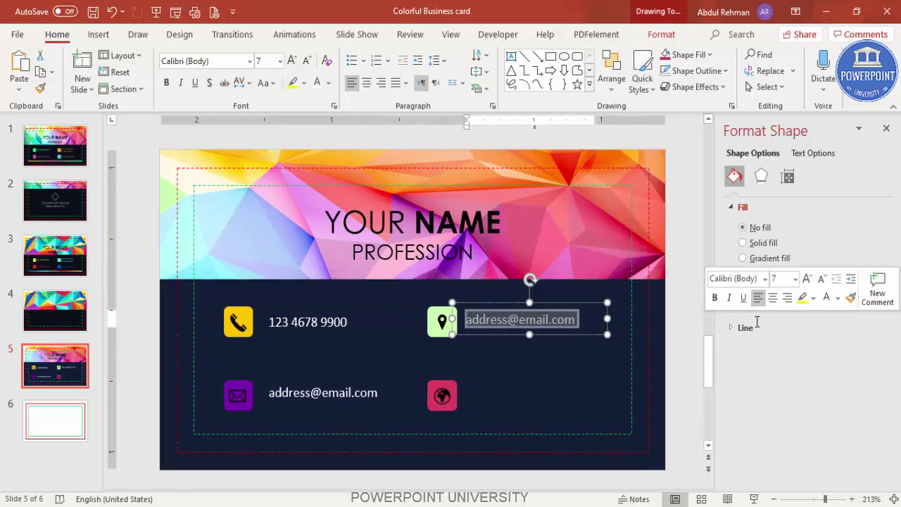
{"action": "type", "text": "Office address"}
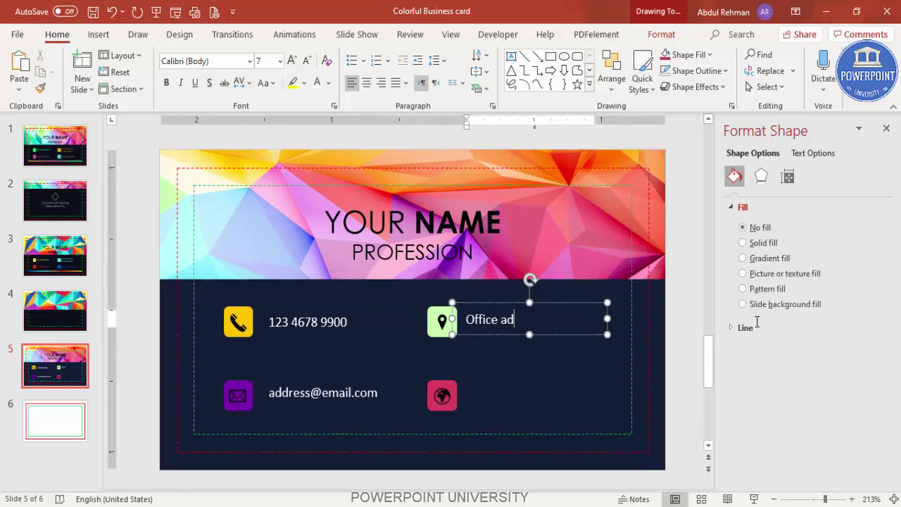
{"action": "left_click", "coordinate": [595, 303]}
{"action": "left_click_drag", "start_coordinate": [595, 303], "coordinate": [684, 392]}
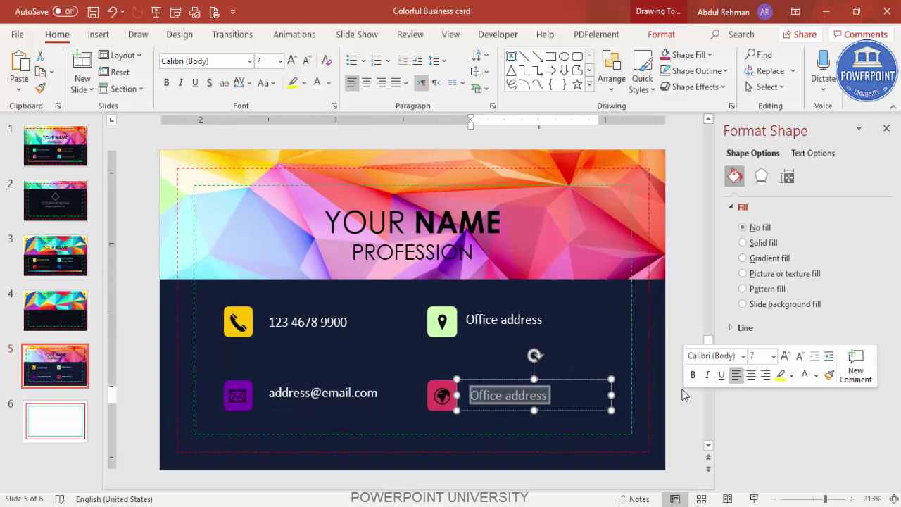
{"action": "type", "text": "Webiste"}
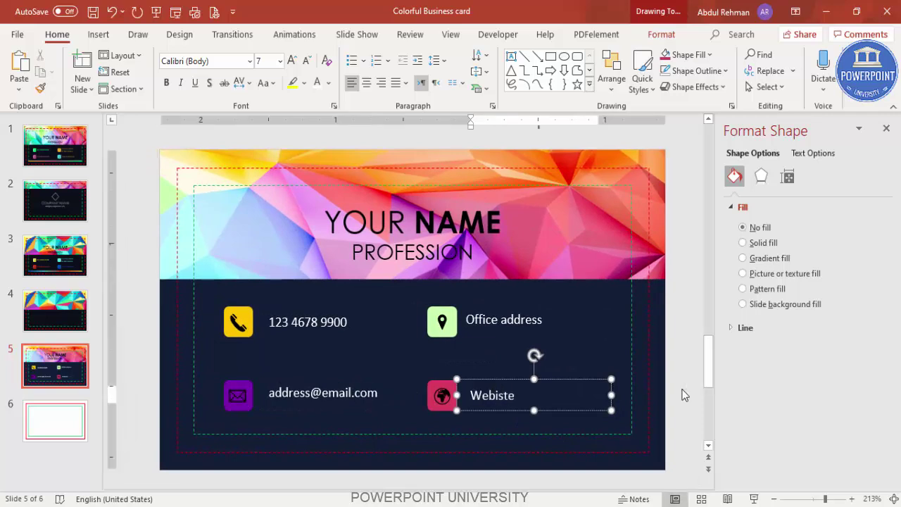
{"action": "type", "text": ".co"}
{"action": "type", "text": "www."}
{"action": "key", "text": "Delete"}
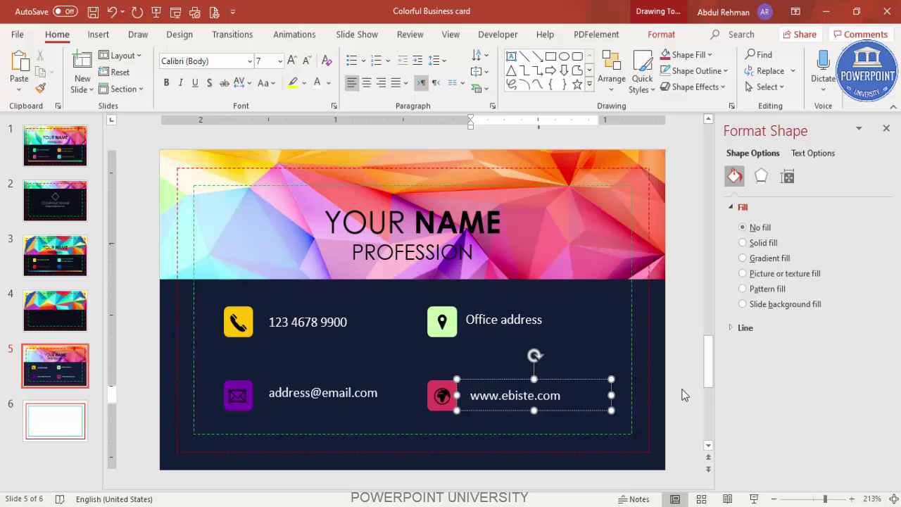
{"action": "type", "text": "w"}
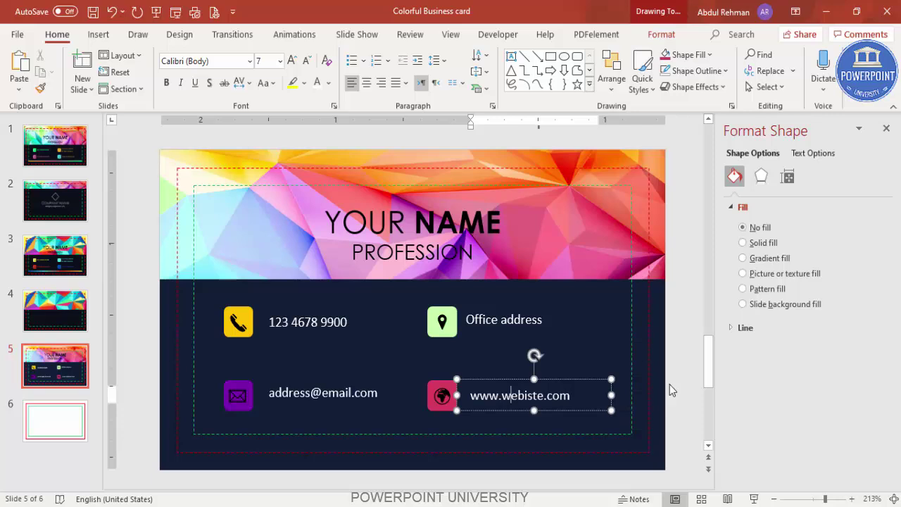
{"action": "key", "text": "Right"}
{"action": "key", "text": "Right"}
{"action": "key", "text": "Right"}
{"action": "key", "text": "Right"}
{"action": "key", "text": "Right"}
{"action": "key", "text": "BackSpace"}
{"action": "key", "text": "BackSpace"}
{"action": "key", "text": "BackSpace"}
{"action": "key", "text": "BackSpace"}
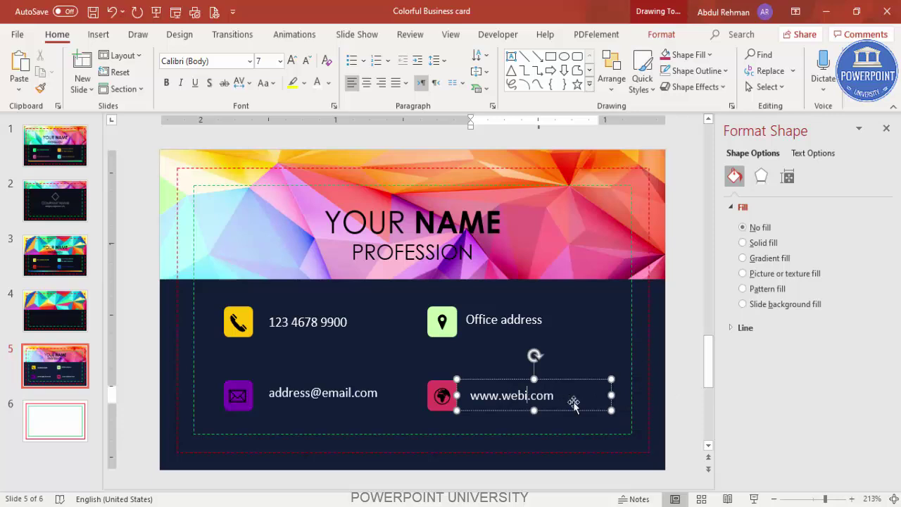
{"action": "type", "text": "site"}
{"action": "left_click", "coordinate": [688, 390]}
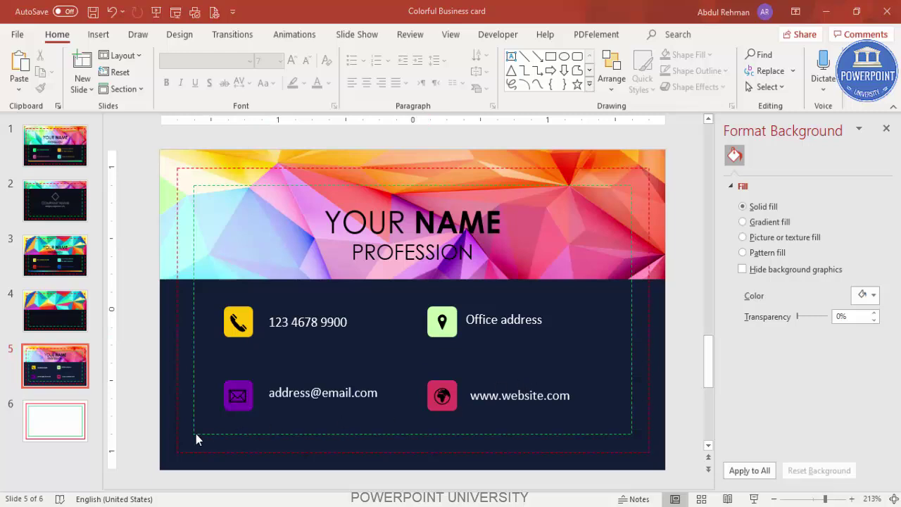
Draw a thin full-width rectangle along the card's bottom edge with no outline.
{"action": "left_click", "coordinate": [99, 33]}
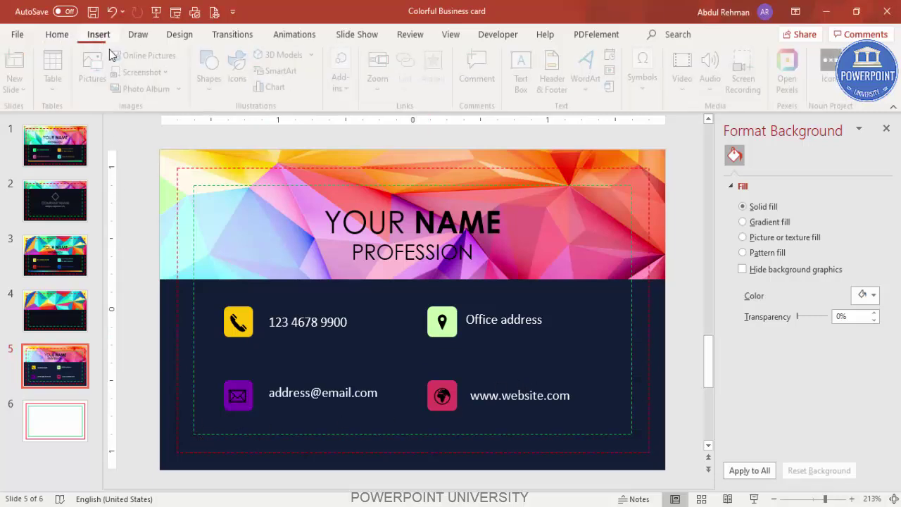
{"action": "left_click", "coordinate": [213, 70]}
{"action": "left_click", "coordinate": [210, 221]}
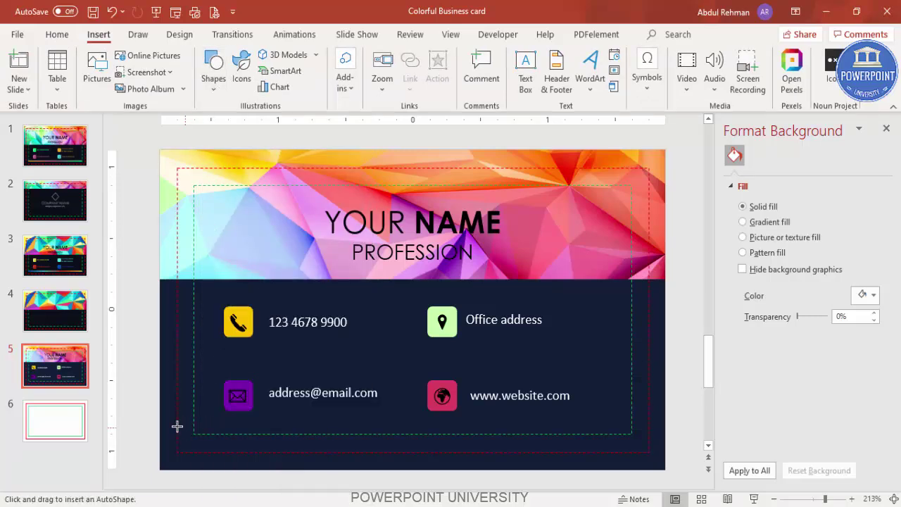
{"action": "left_click_drag", "start_coordinate": [159, 426], "coordinate": [665, 442]}
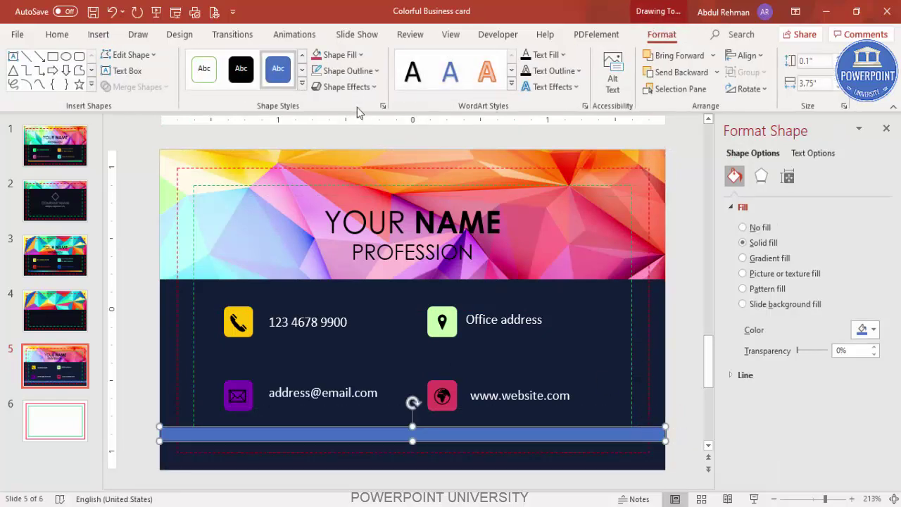
{"action": "left_click", "coordinate": [346, 71]}
{"action": "left_click", "coordinate": [362, 262]}
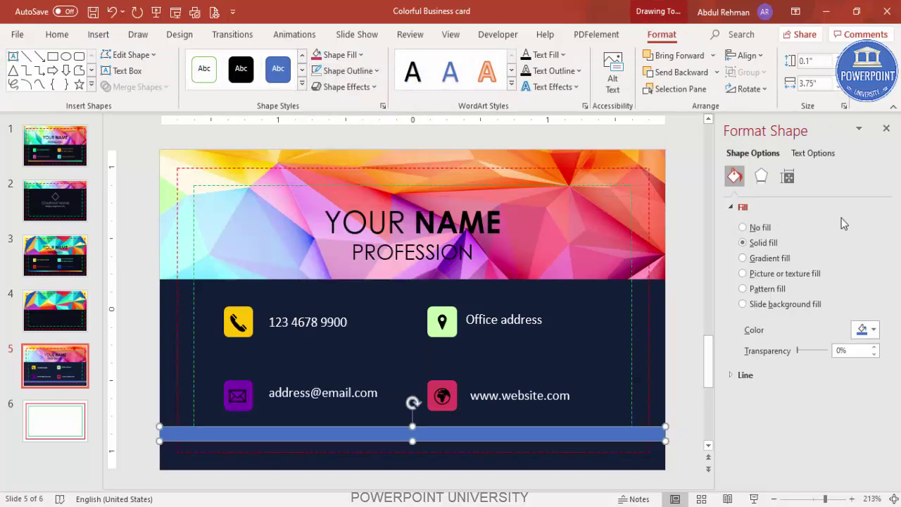
Give the bar a linear gradient fill running left to right.
{"action": "left_click", "coordinate": [770, 259]}
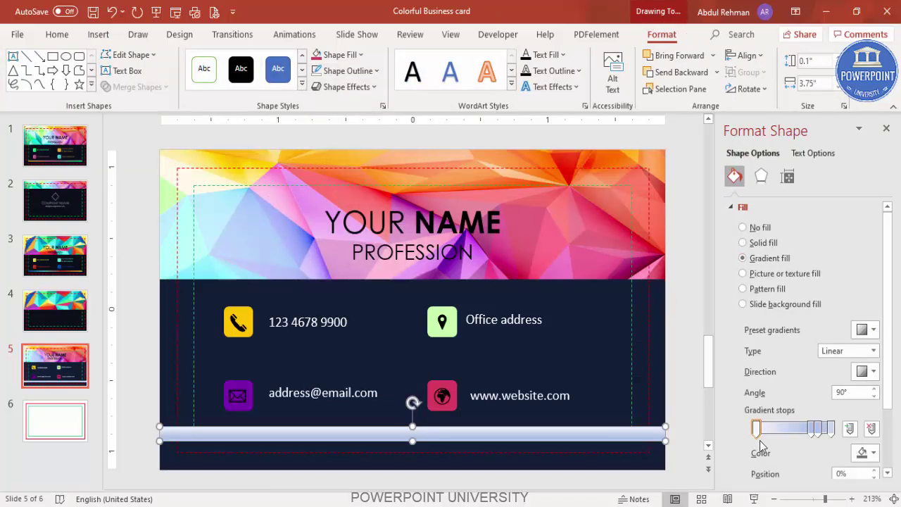
{"action": "left_click", "coordinate": [843, 352]}
{"action": "left_click", "coordinate": [840, 364]}
{"action": "left_click", "coordinate": [865, 371]}
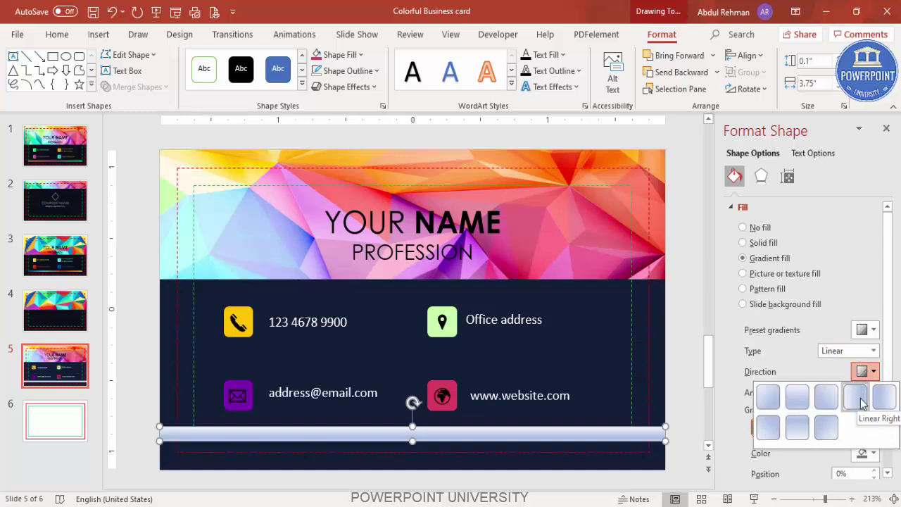
{"action": "left_click", "coordinate": [861, 400]}
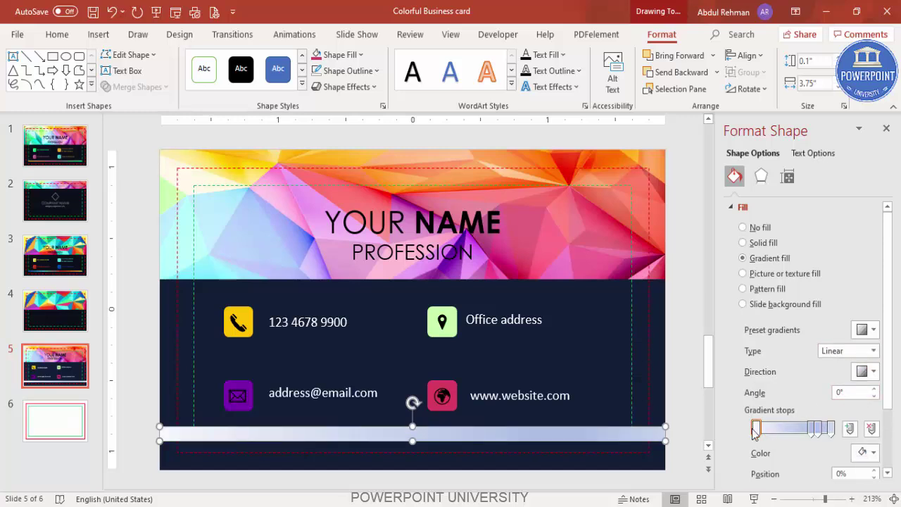
Colour the first gradient stop yellow and the 46% stop purple, sampled from the icons.
{"action": "left_click", "coordinate": [866, 452]}
{"action": "left_click", "coordinate": [790, 434]}
{"action": "left_click", "coordinate": [231, 314]}
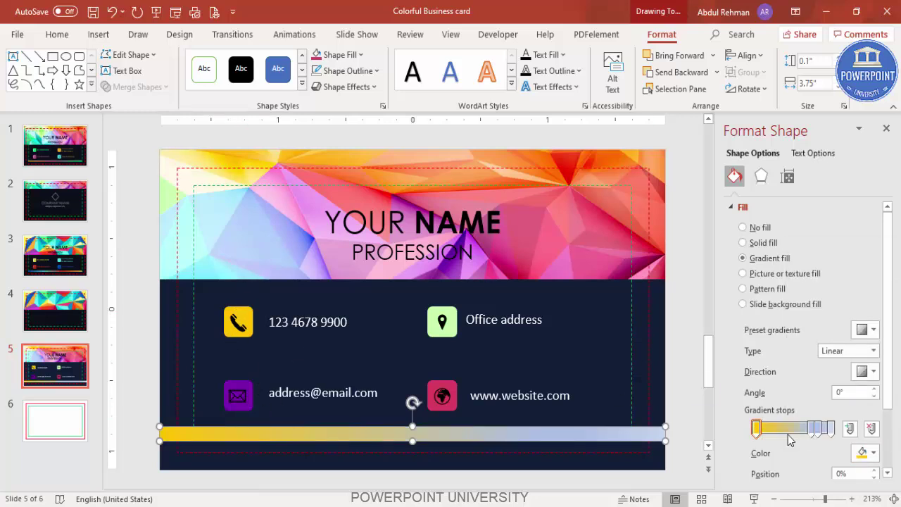
{"action": "left_click_drag", "start_coordinate": [811, 432], "coordinate": [791, 431]}
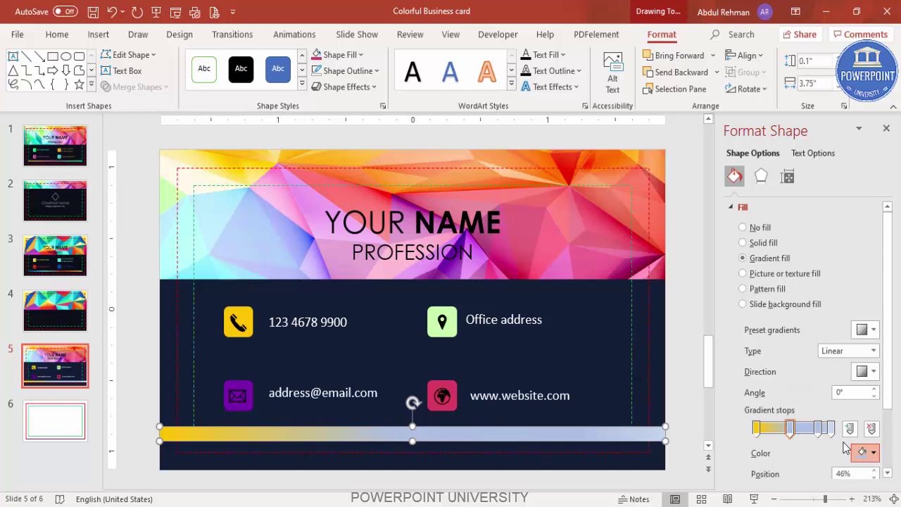
{"action": "left_click", "coordinate": [865, 452]}
{"action": "left_click", "coordinate": [822, 435]}
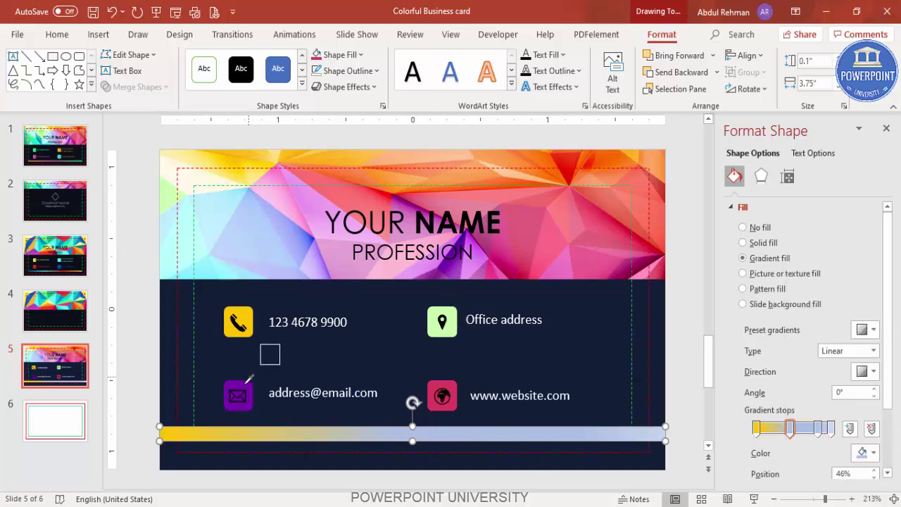
{"action": "left_click", "coordinate": [239, 390]}
Colour the 83% stop light green and the 100% stop pink from the icons.
{"action": "left_click", "coordinate": [817, 427]}
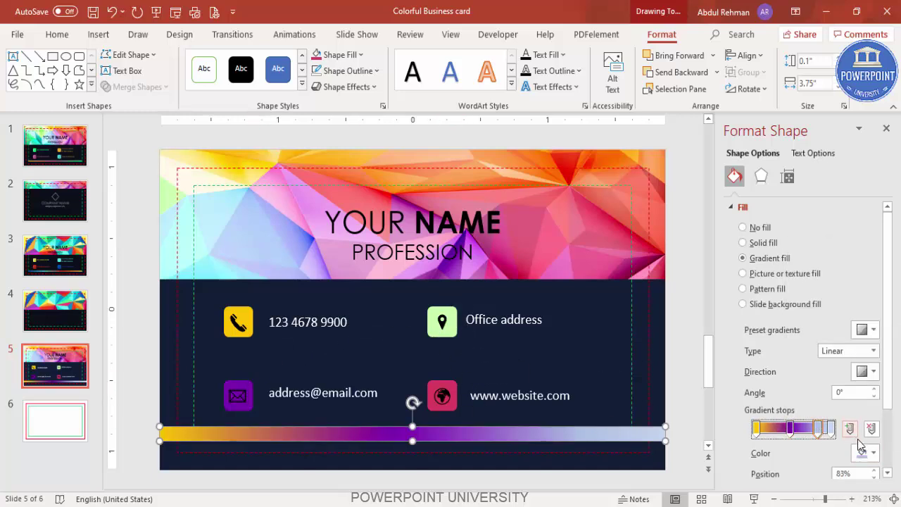
{"action": "left_click", "coordinate": [865, 452]}
{"action": "left_click", "coordinate": [821, 436]}
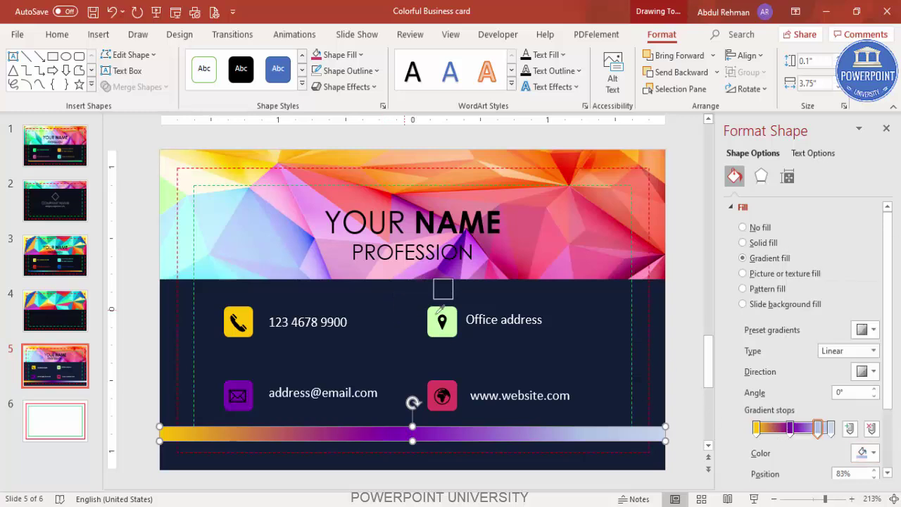
{"action": "left_click", "coordinate": [441, 322]}
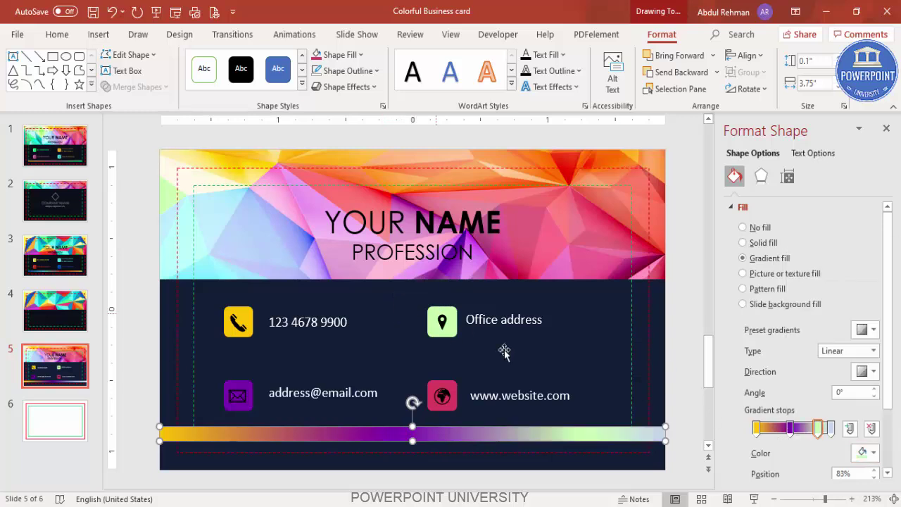
{"action": "left_click", "coordinate": [831, 427]}
{"action": "left_click", "coordinate": [865, 452]}
{"action": "left_click", "coordinate": [833, 439]}
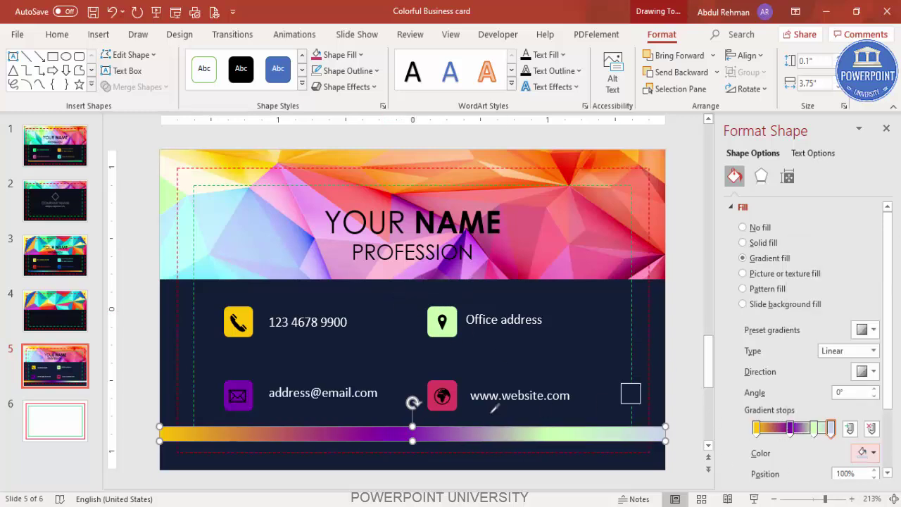
{"action": "left_click", "coordinate": [440, 389]}
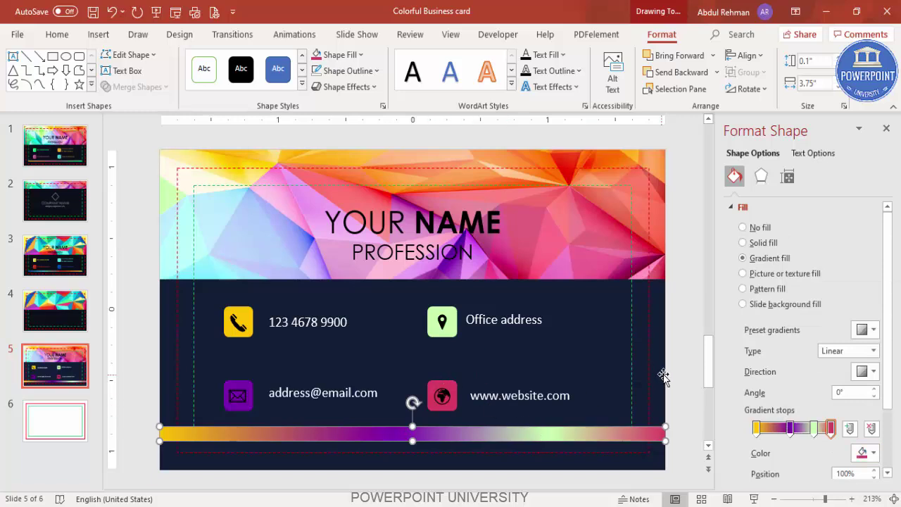
{"action": "left_click", "coordinate": [617, 395]}
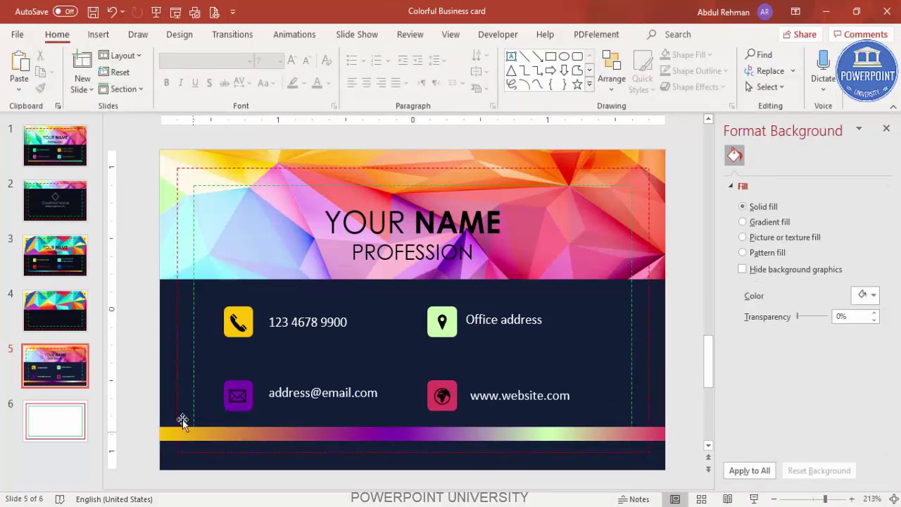